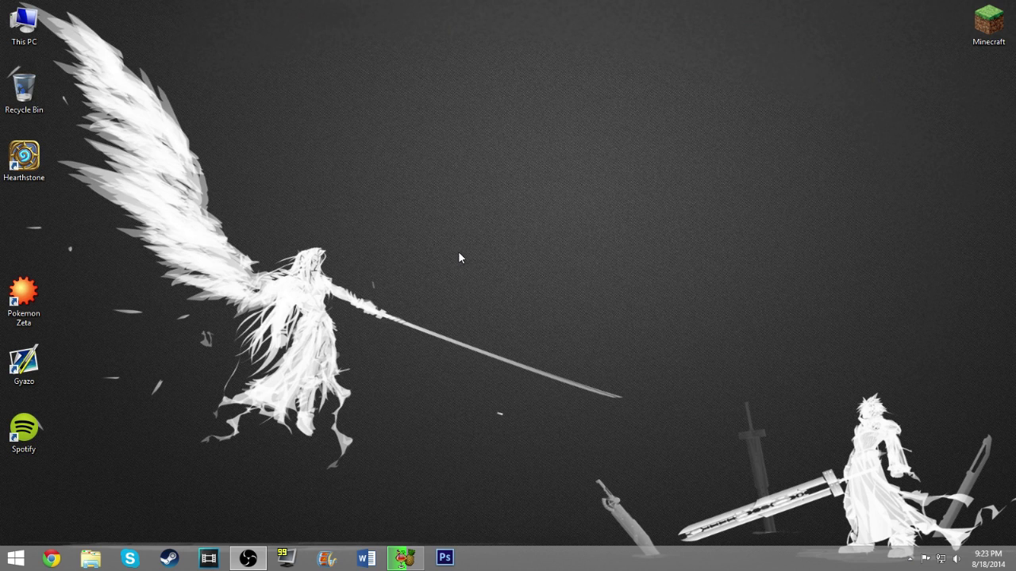
pyautogui.moveTo(315, 163); pyautogui.dragTo(766, 440)
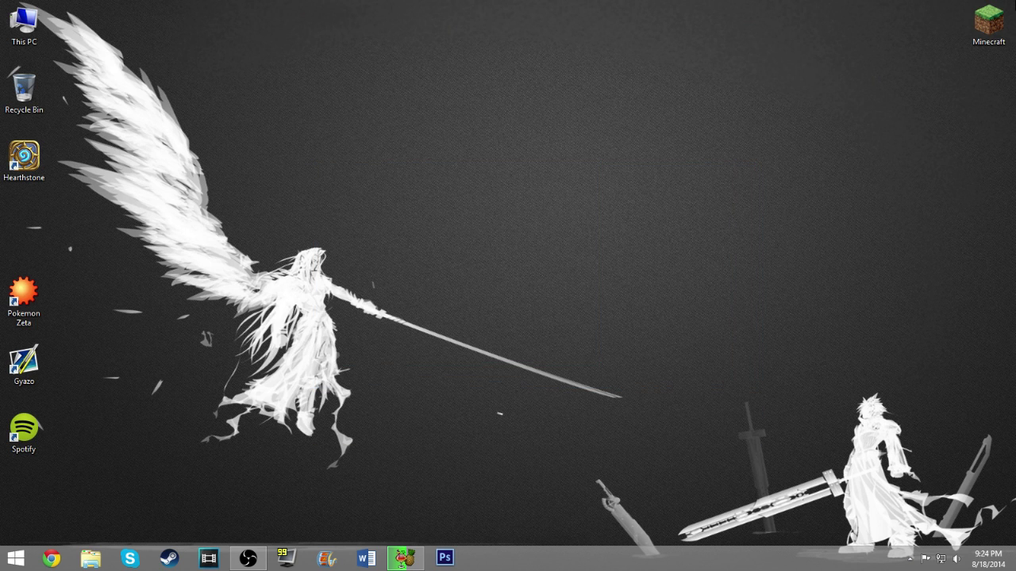
# Step: Search Windows for %appdata%, open the Roaming folder, and go into its .minecraft folder
pyautogui.moveTo(1014, 2)
pyautogui.click(982, 155)
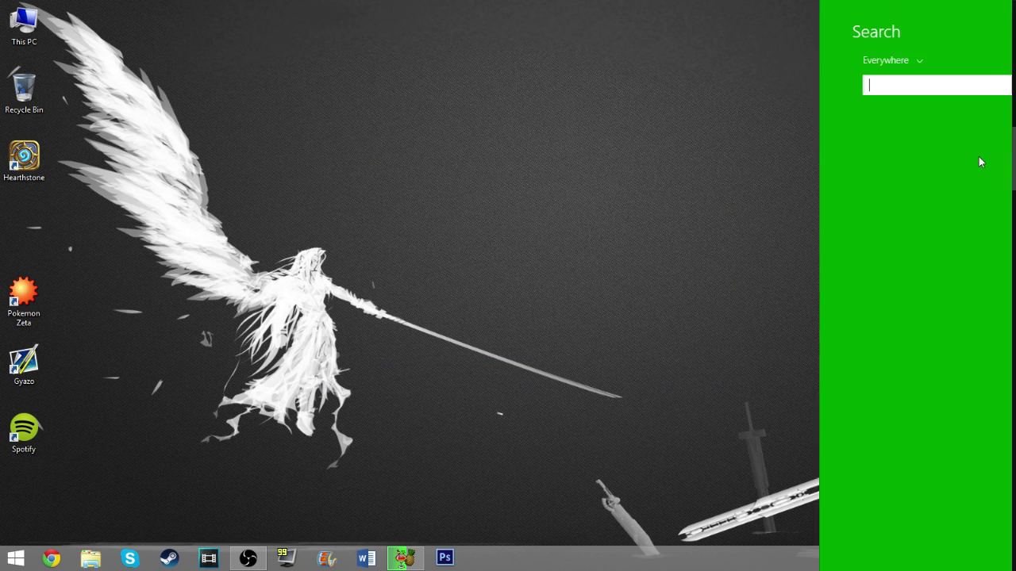
pyautogui.write('%app')
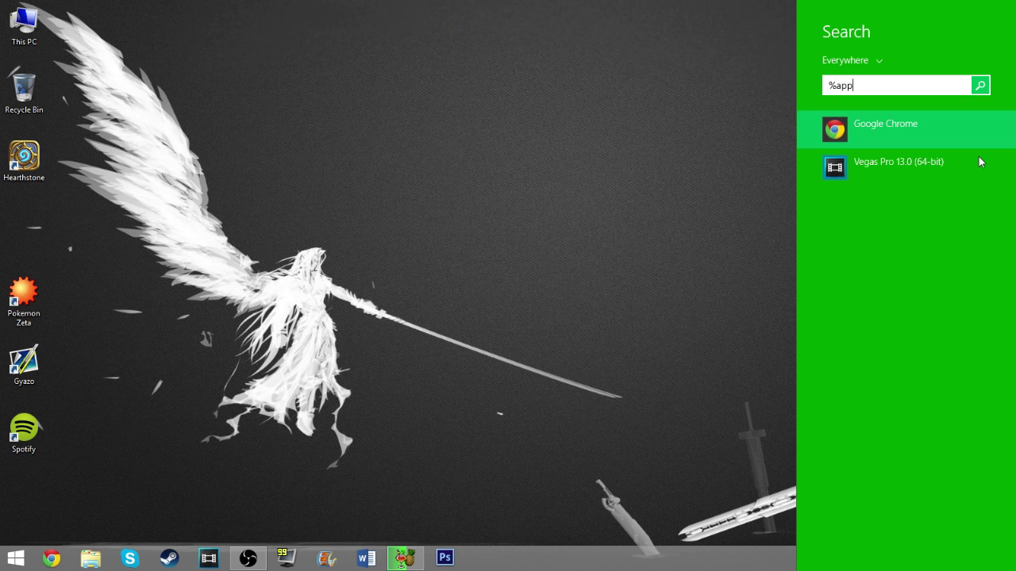
pyautogui.write('data%')
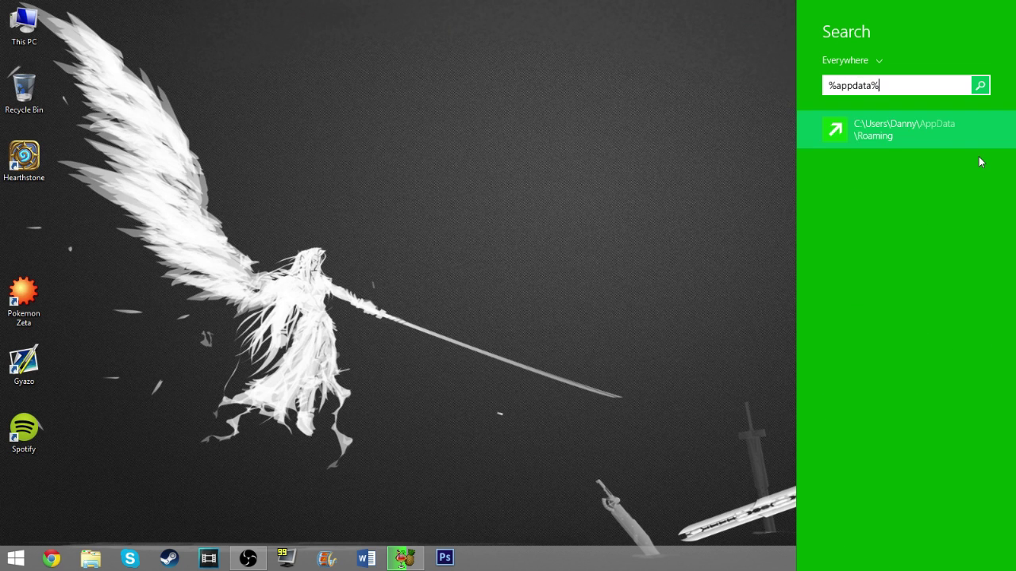
pyautogui.press('Return')
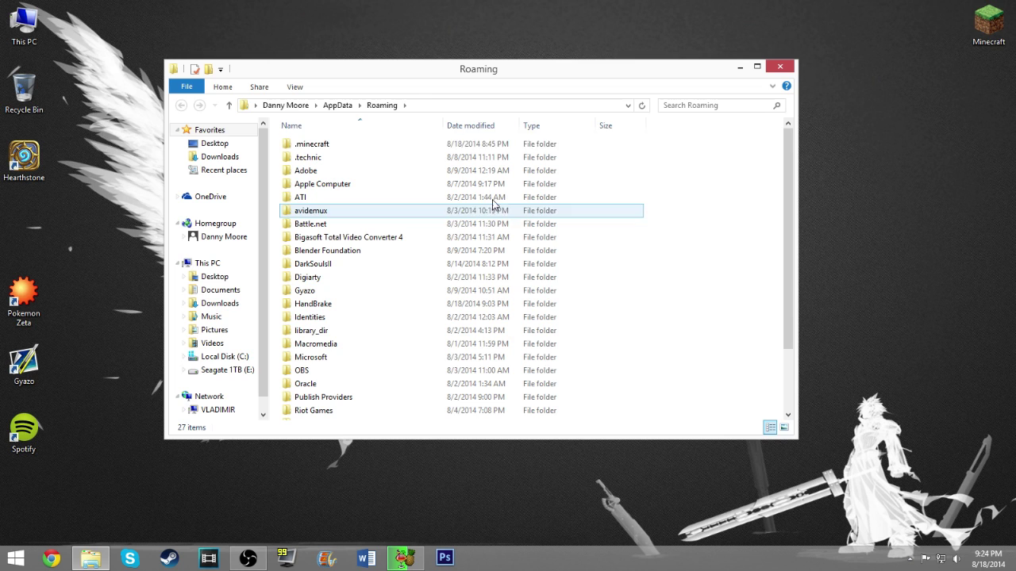
pyautogui.doubleClick(313, 146)
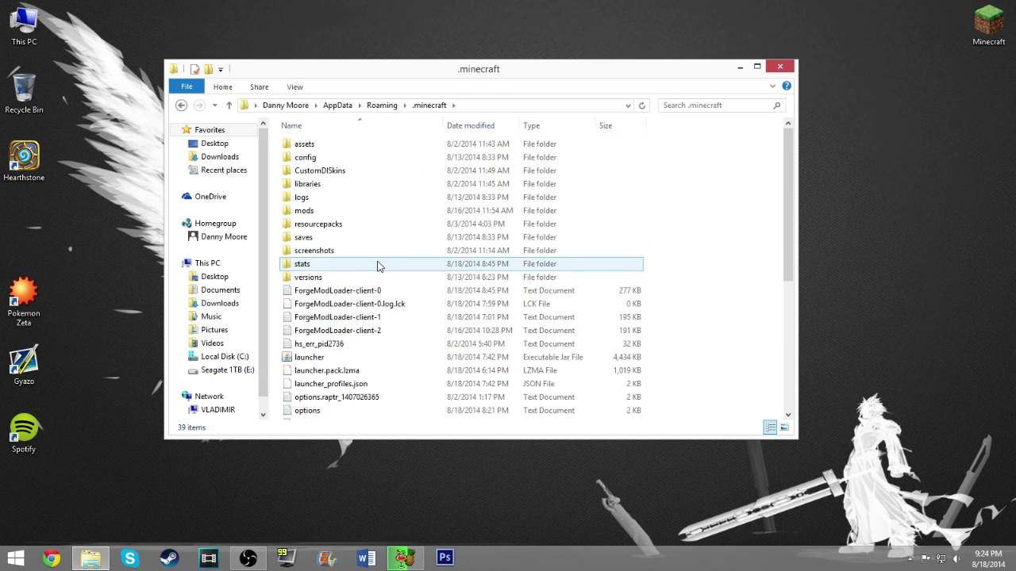
# Step: Look through the .minecraft folder, check the files in its mods subfolder, and return to .minecraft
pyautogui.scroll(-3, 379, 266)
pyautogui.scroll(-3, 378, 267)
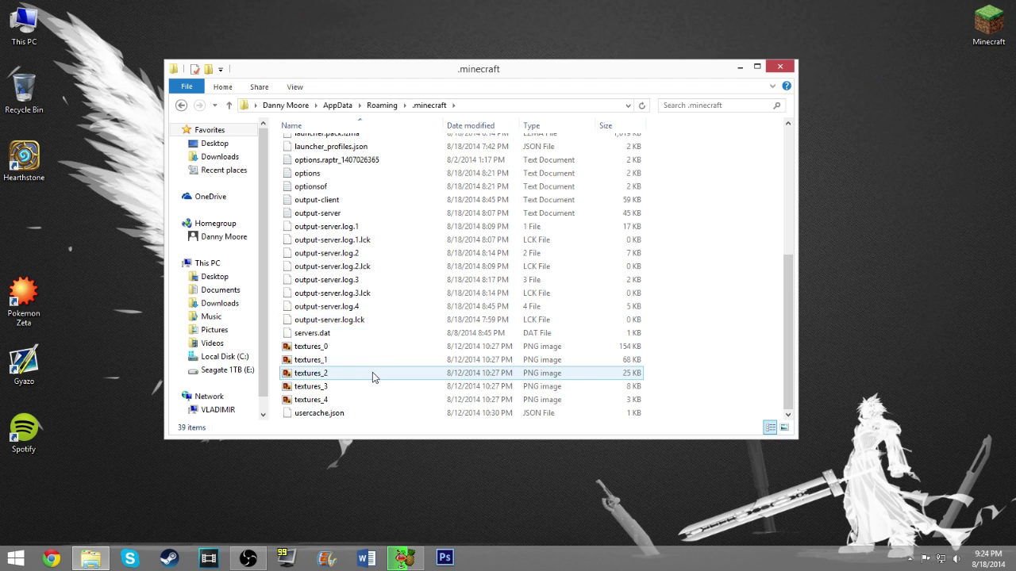
pyautogui.scroll(5, 368, 376)
pyautogui.scroll(1, 368, 376)
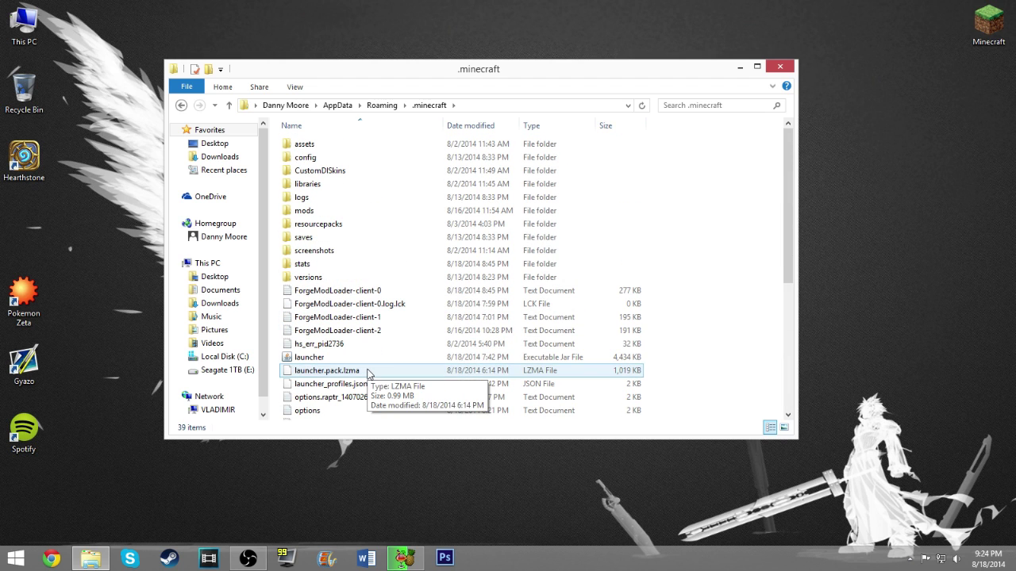
pyautogui.doubleClick(318, 206)
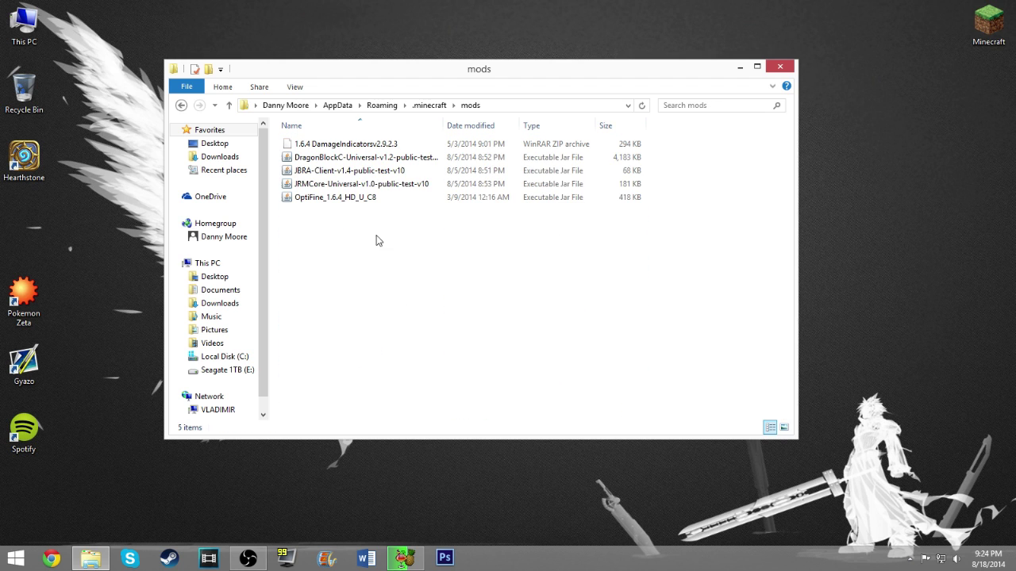
pyautogui.click(181, 104)
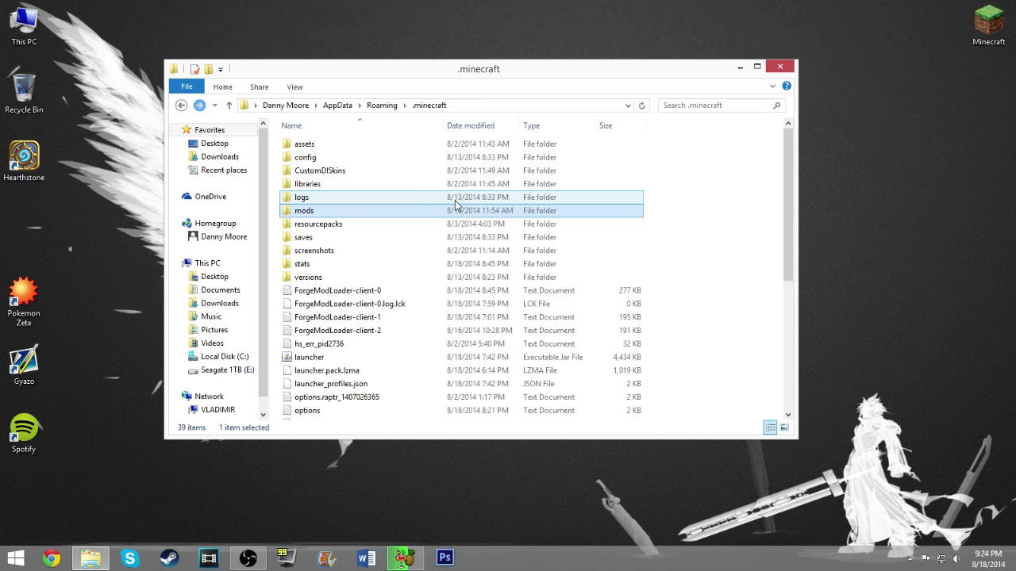
# Step: Open the config folder inside .minecraft and look over its configuration files
pyautogui.click(319, 161)
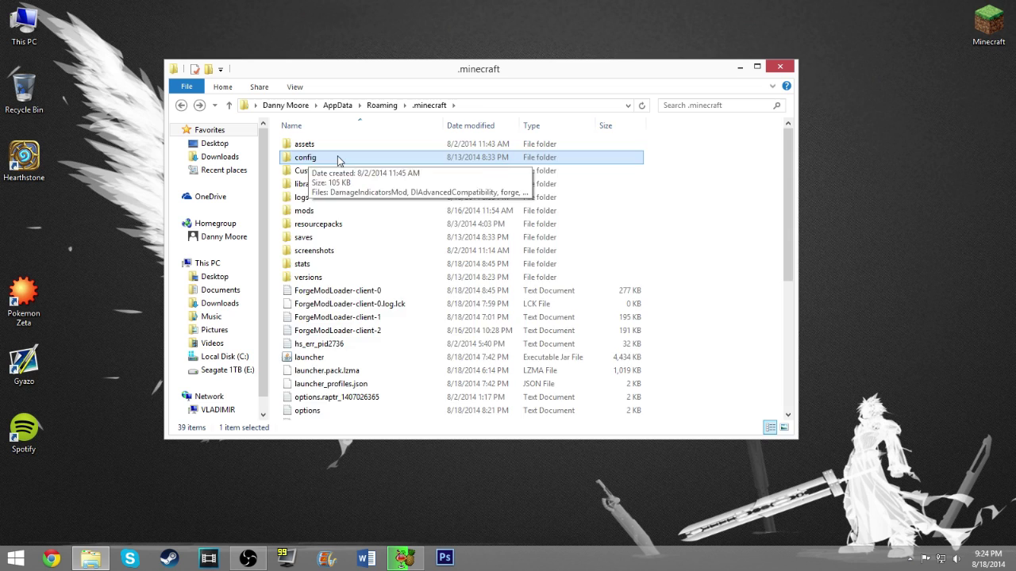
pyautogui.doubleClick(336, 159)
pyautogui.moveTo(407, 299); pyautogui.dragTo(336, 279)
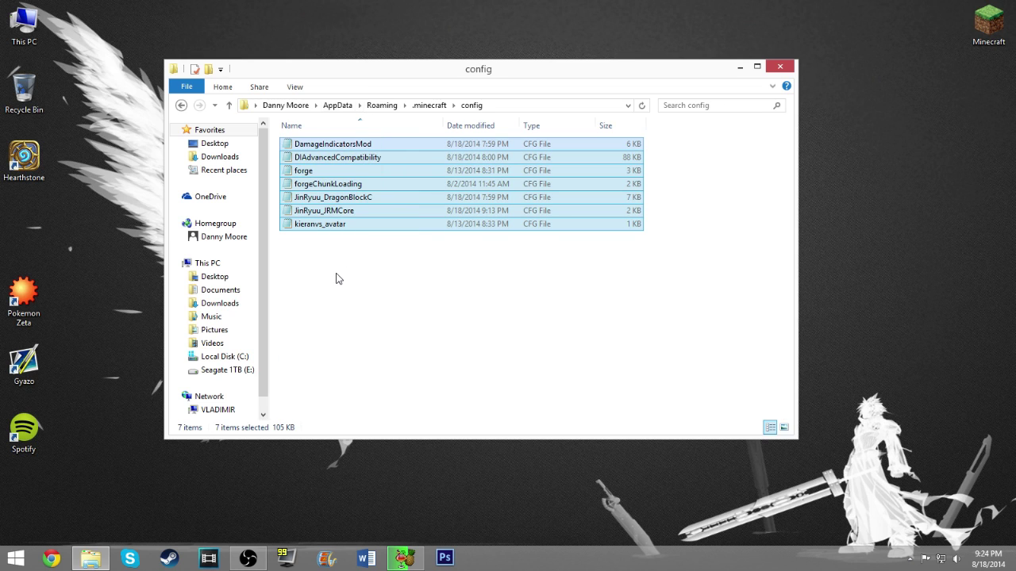
pyautogui.click(336, 278)
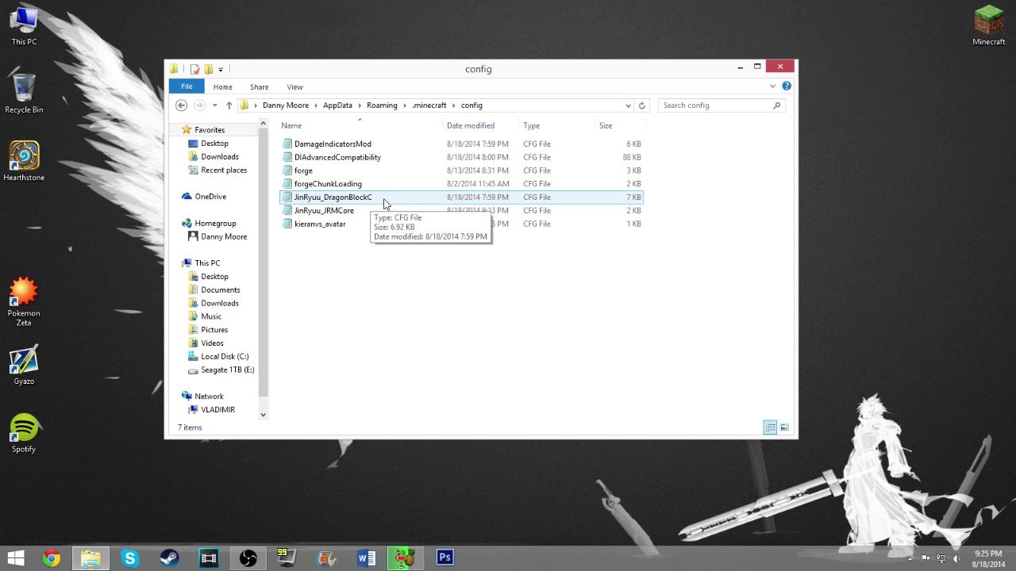
pyautogui.click(294, 87)
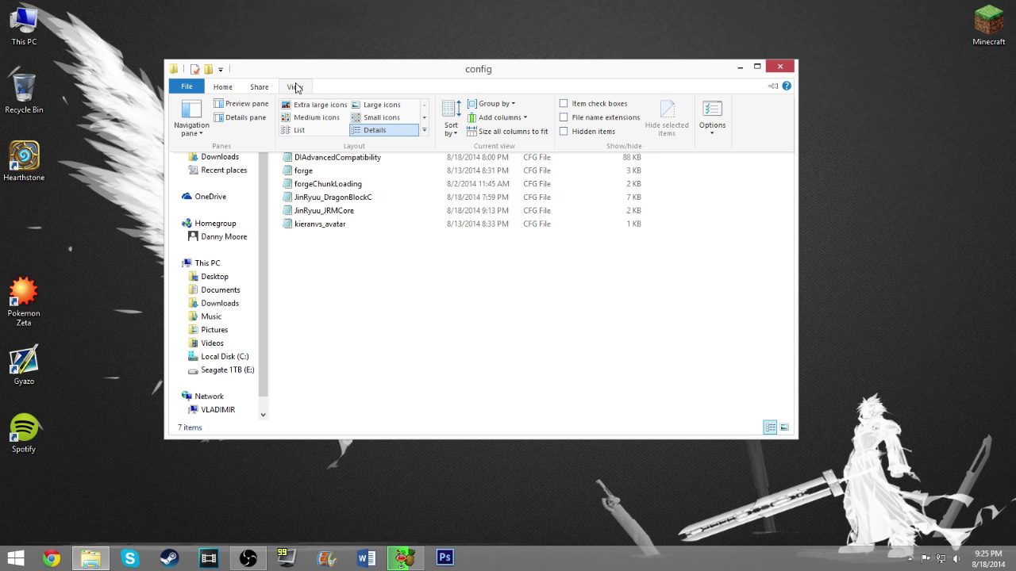
pyautogui.click(294, 88)
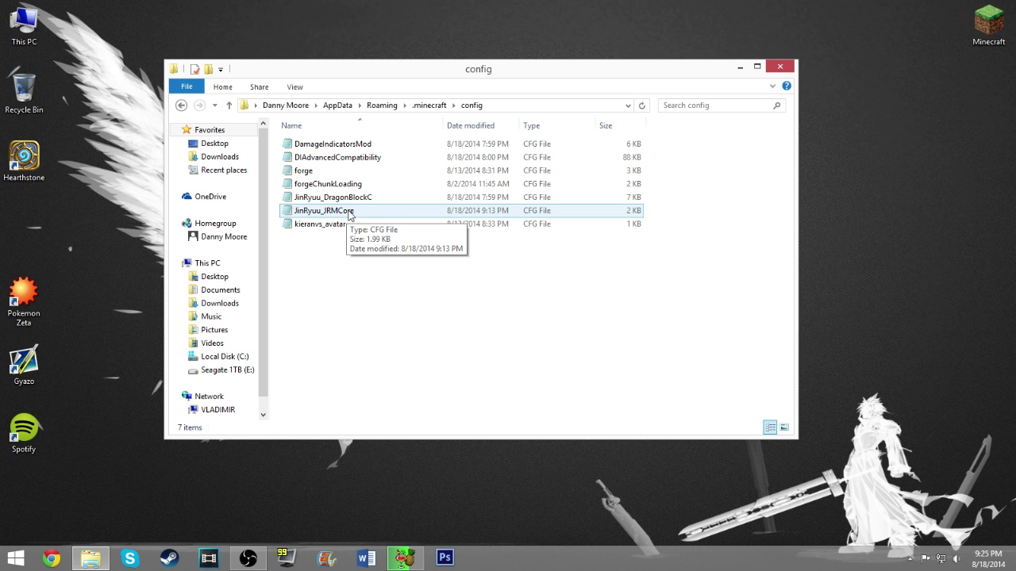
# Step: Open the JinRyuu_JRMCore configuration file in a maximized window and read through its general settings
pyautogui.doubleClick(349, 211)
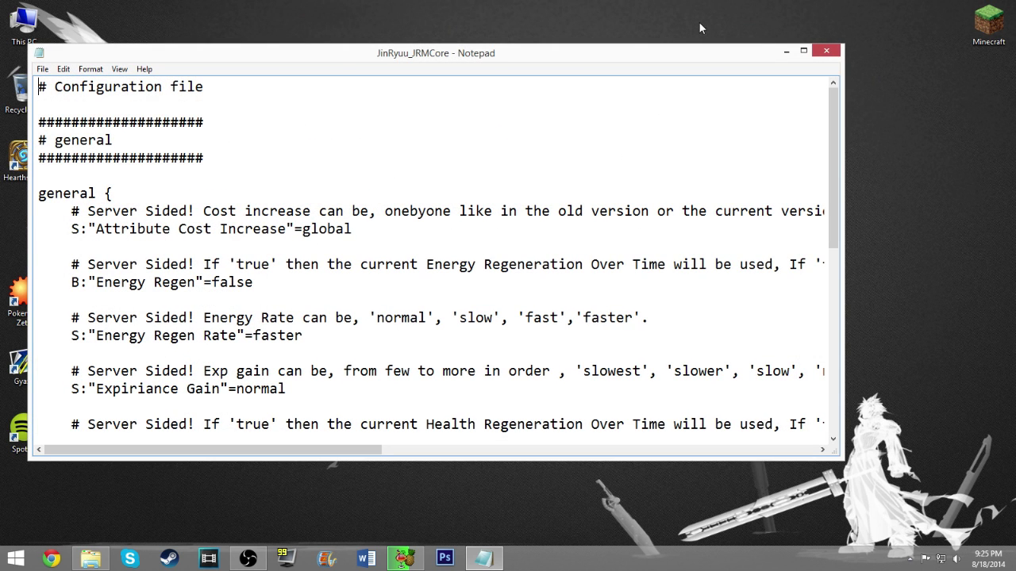
pyautogui.click(803, 51)
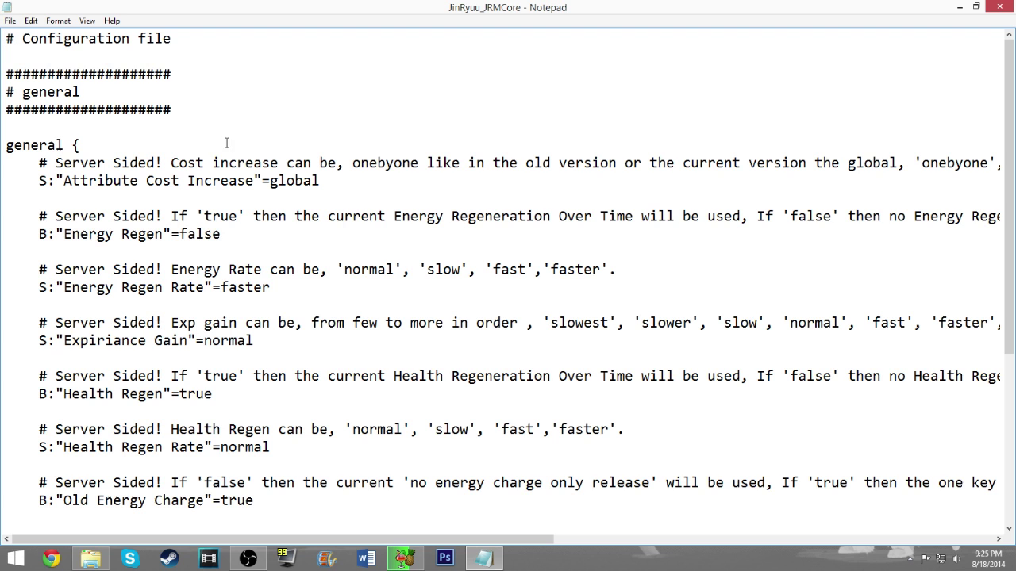
pyautogui.scroll(-1, 181, 195)
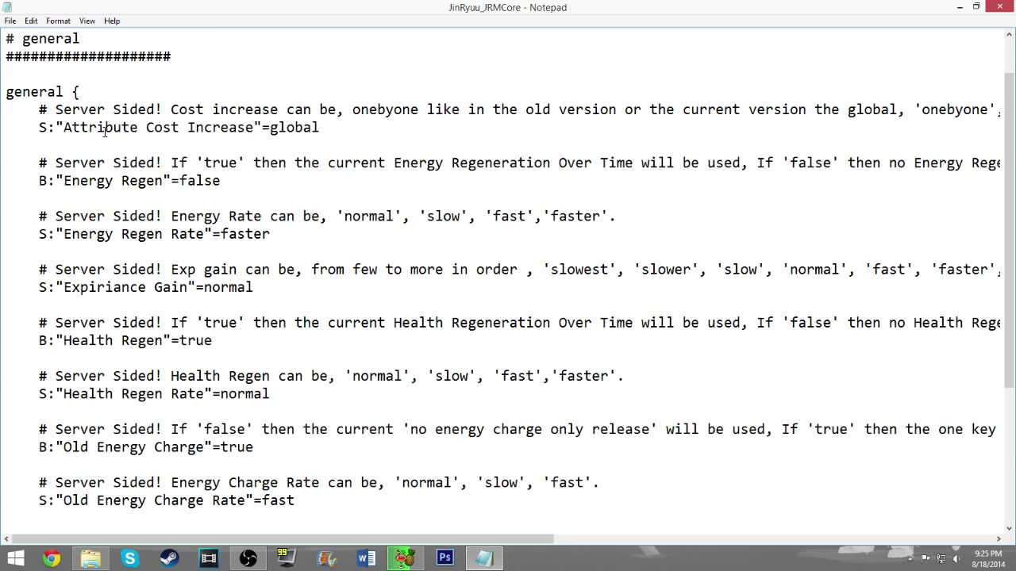
pyautogui.scroll(-2, 104, 131)
pyautogui.scroll(1, 92, 124)
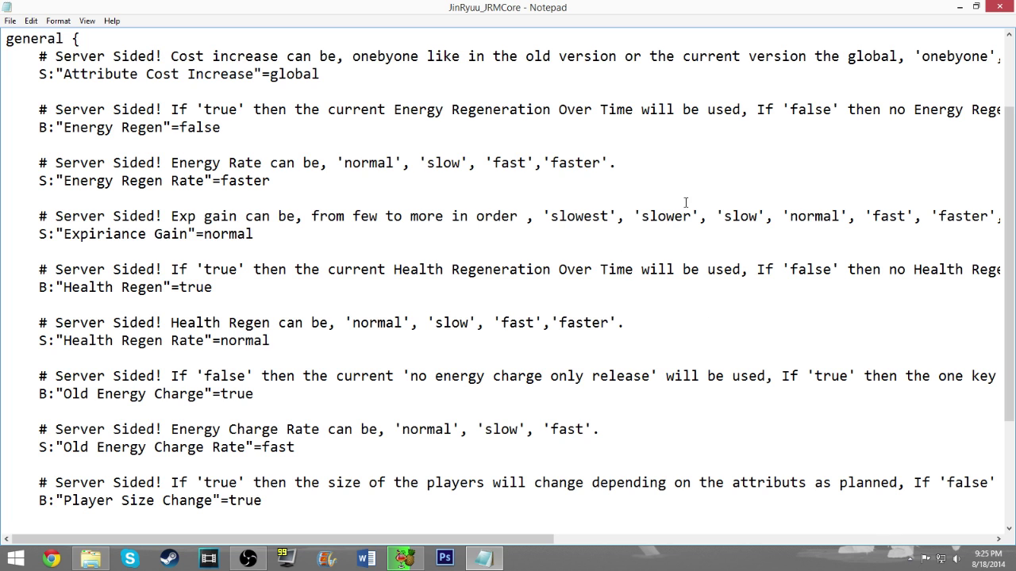
pyautogui.scroll(-2, 706, 445)
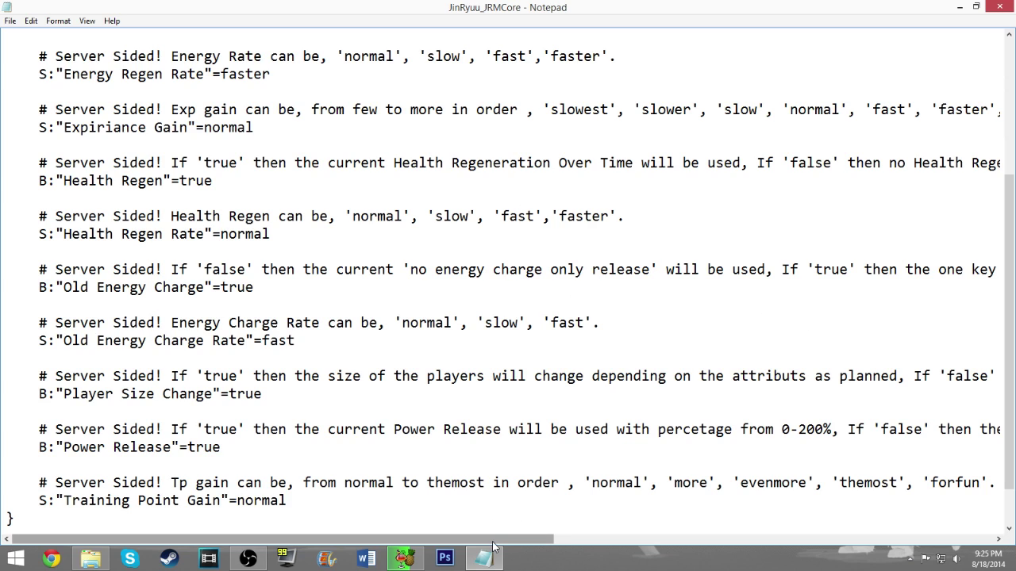
pyautogui.moveTo(486, 539); pyautogui.dragTo(374, 467)
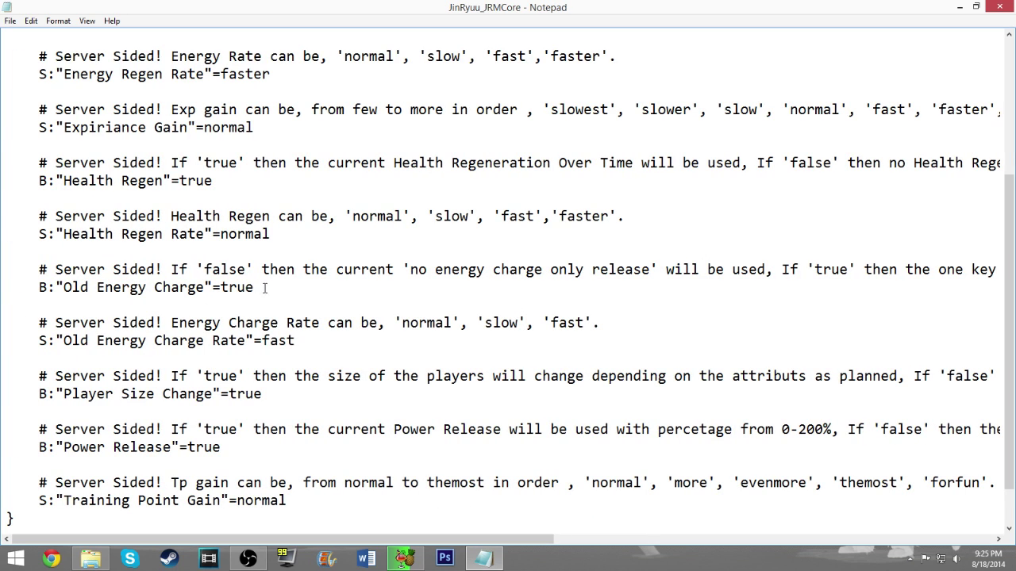
# Step: Read the full comment that explains the true and false options of the Old Energy Charge setting
pyautogui.moveTo(268, 288); pyautogui.dragTo(129, 287)
pyautogui.click(127, 278)
pyautogui.moveTo(326, 539); pyautogui.dragTo(693, 503)
pyautogui.moveTo(101, 270); pyautogui.dragTo(413, 259)
pyautogui.click(654, 294)
pyautogui.moveTo(764, 270); pyautogui.dragTo(900, 270)
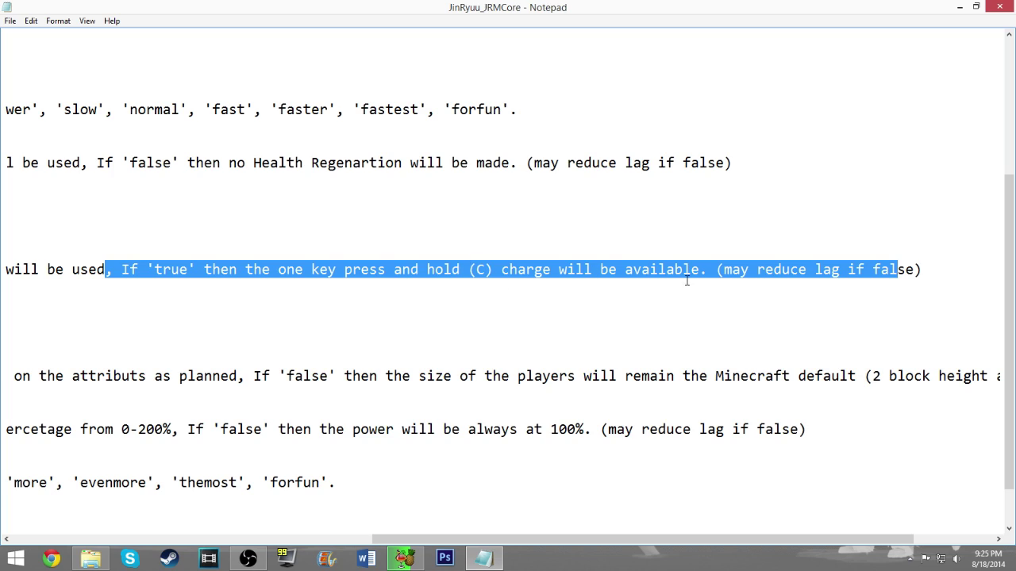
pyautogui.click(814, 271)
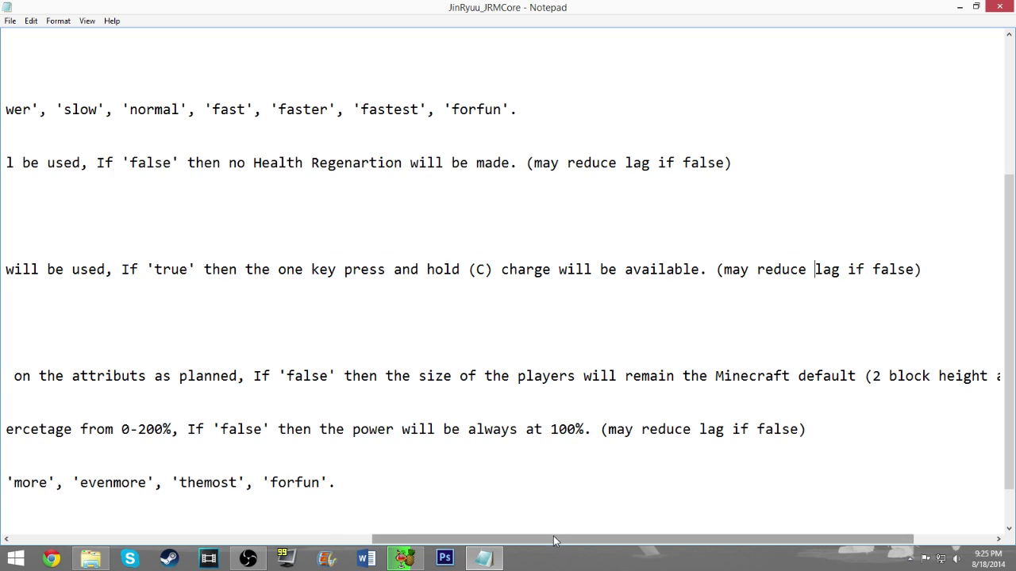
pyautogui.moveTo(555, 539); pyautogui.dragTo(194, 530)
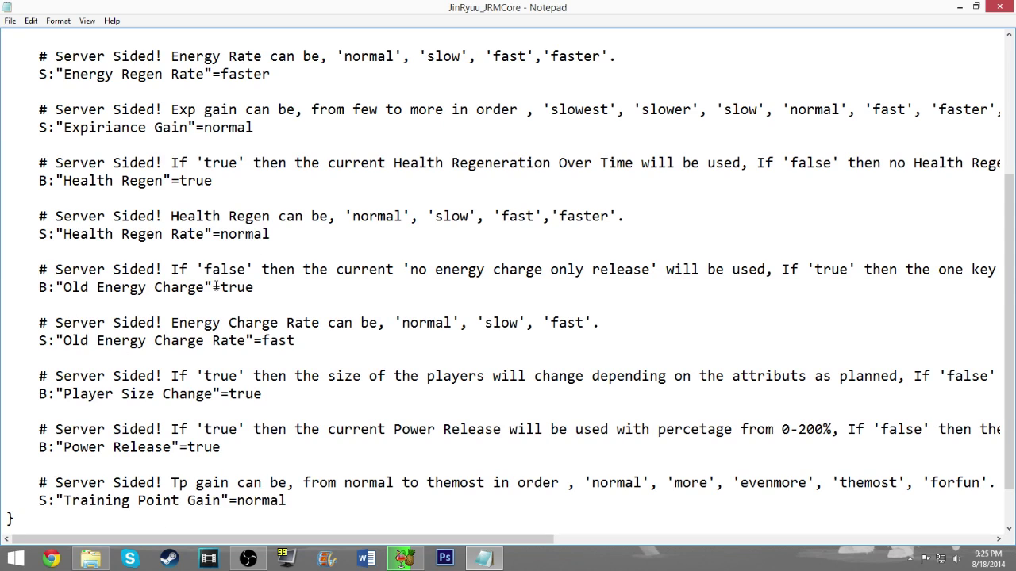
# Step: Examine the value assigned to the Old Energy Charge setting by highlighting it, leaving the text unedited
pyautogui.moveTo(221, 286); pyautogui.dragTo(275, 284)
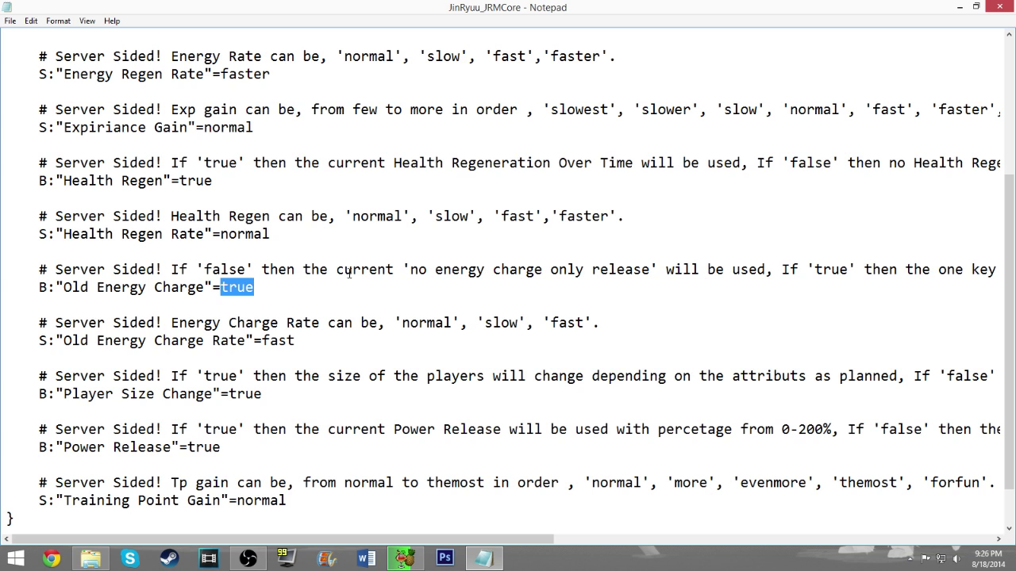
pyautogui.click(237, 287)
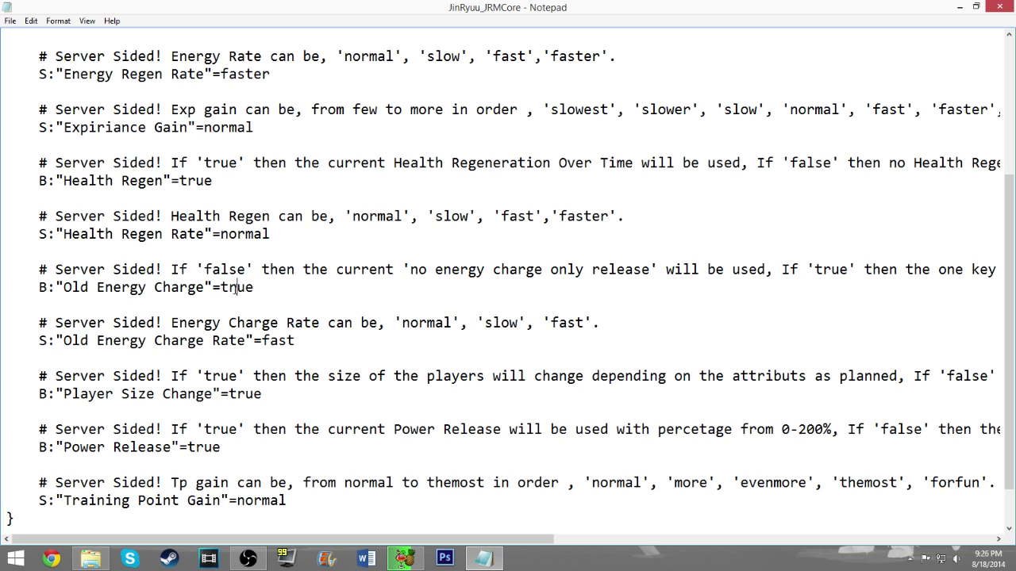
pyautogui.moveTo(260, 287); pyautogui.dragTo(223, 287)
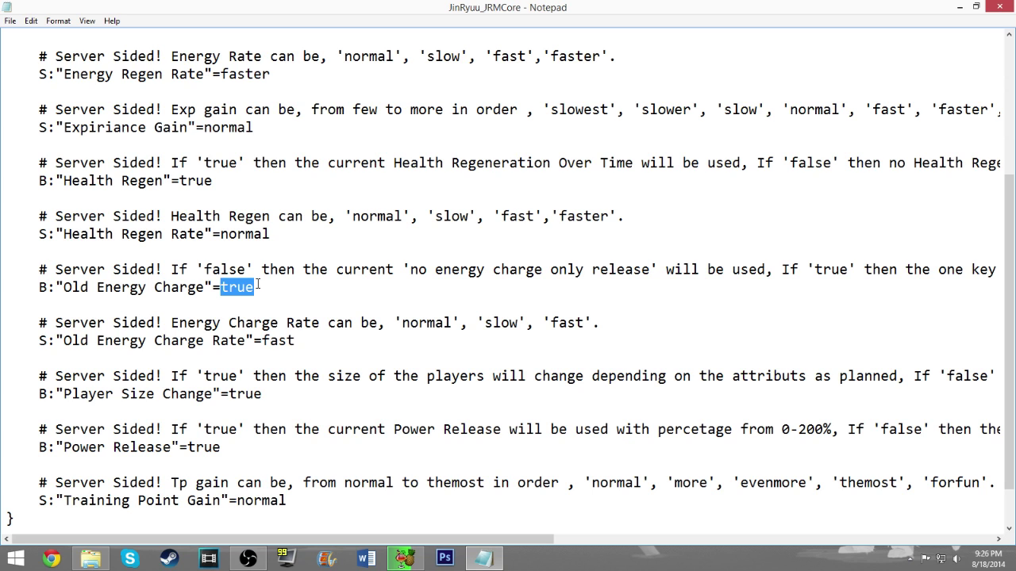
pyautogui.moveTo(258, 287); pyautogui.dragTo(220, 288)
pyautogui.click(259, 288)
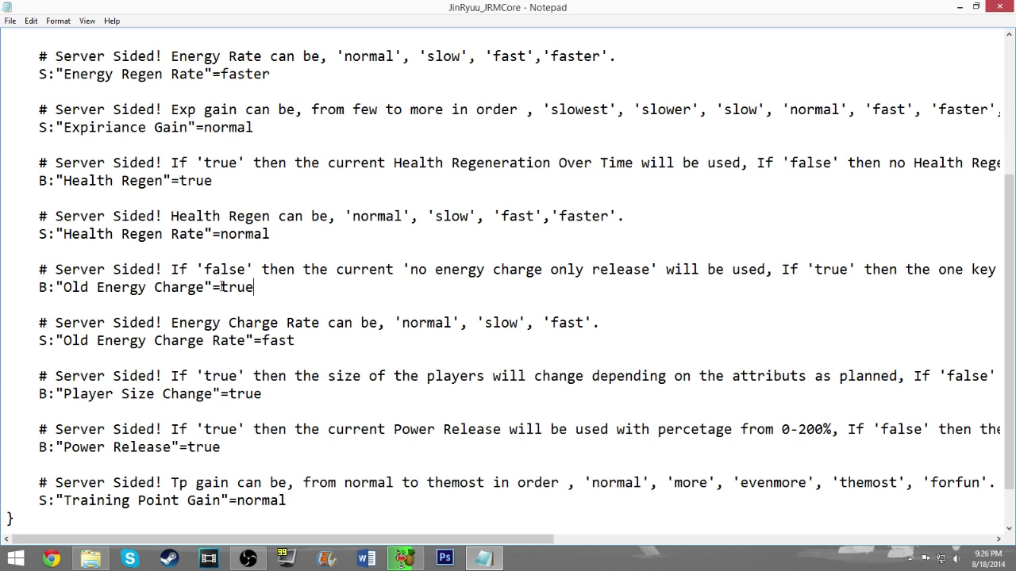
pyautogui.moveTo(220, 287); pyautogui.dragTo(255, 287)
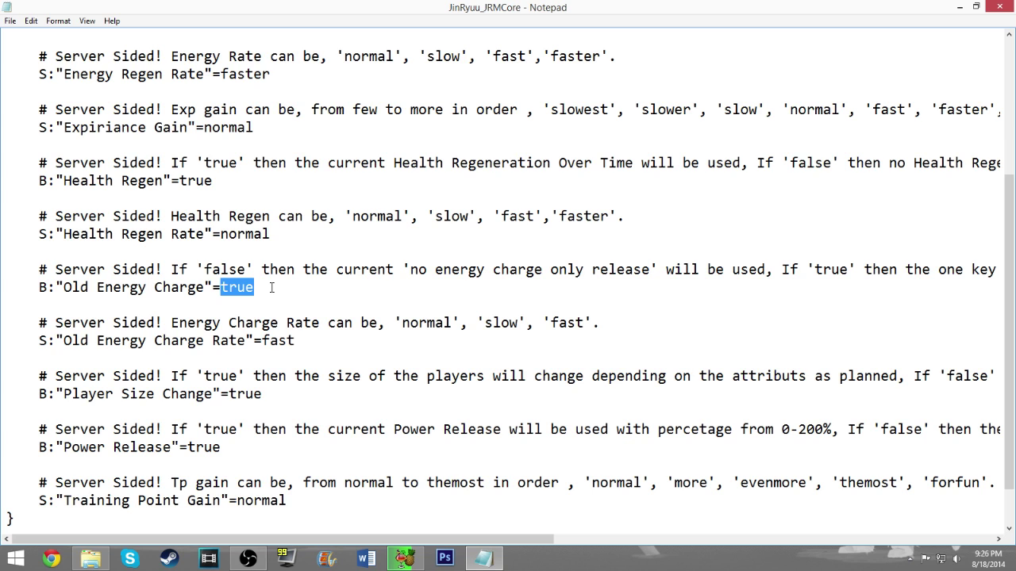
pyautogui.click(271, 288)
pyautogui.moveTo(273, 286); pyautogui.dragTo(219, 287)
pyautogui.click(263, 278)
pyautogui.click(265, 286)
pyautogui.click(265, 289)
pyautogui.click(256, 287)
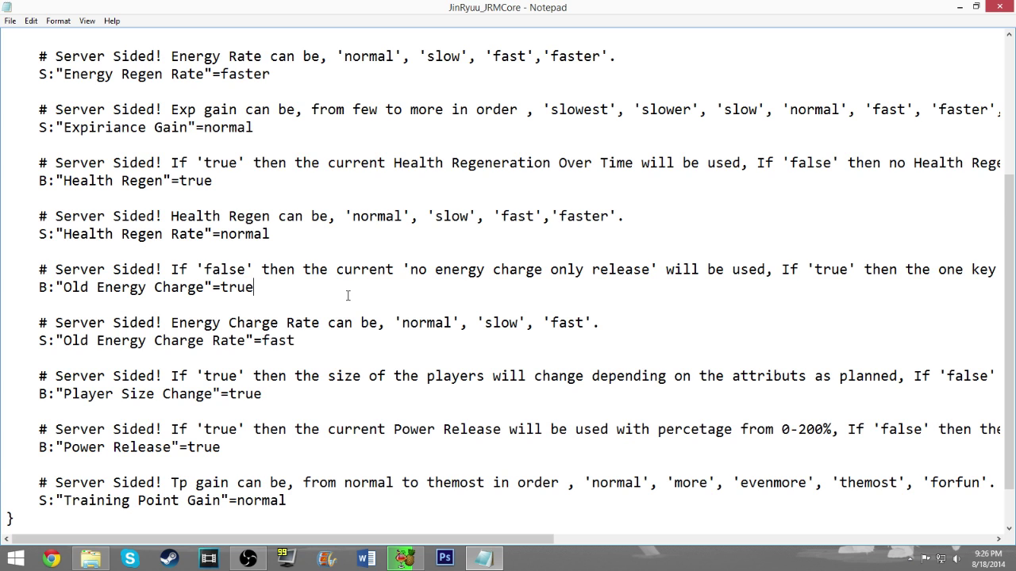
# Step: Examine the Training Point Gain setting by highlighting its value and the 'evenmore' and 'themost' options in its comment
pyautogui.scroll(-1, 347, 295)
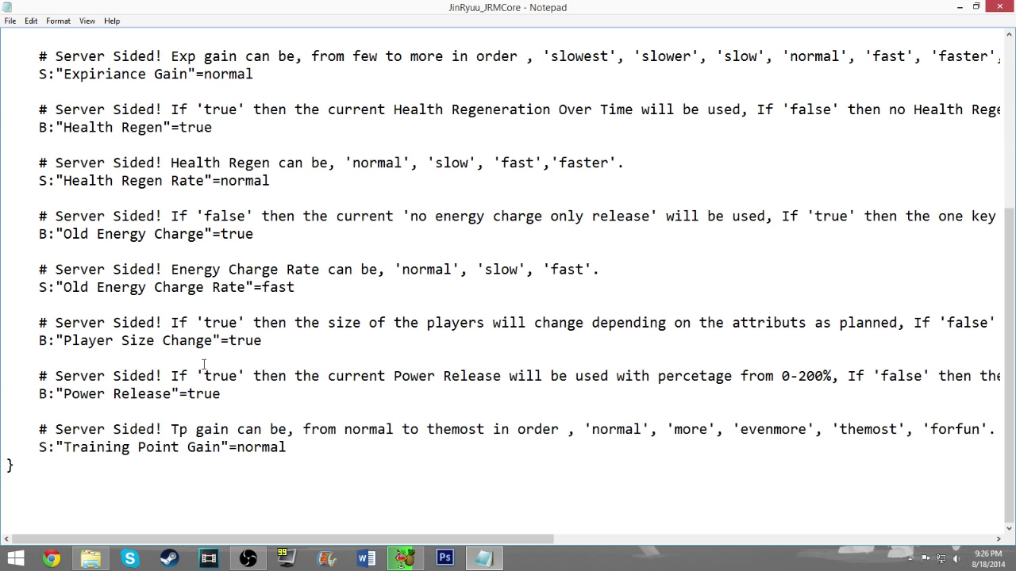
pyautogui.click(308, 463)
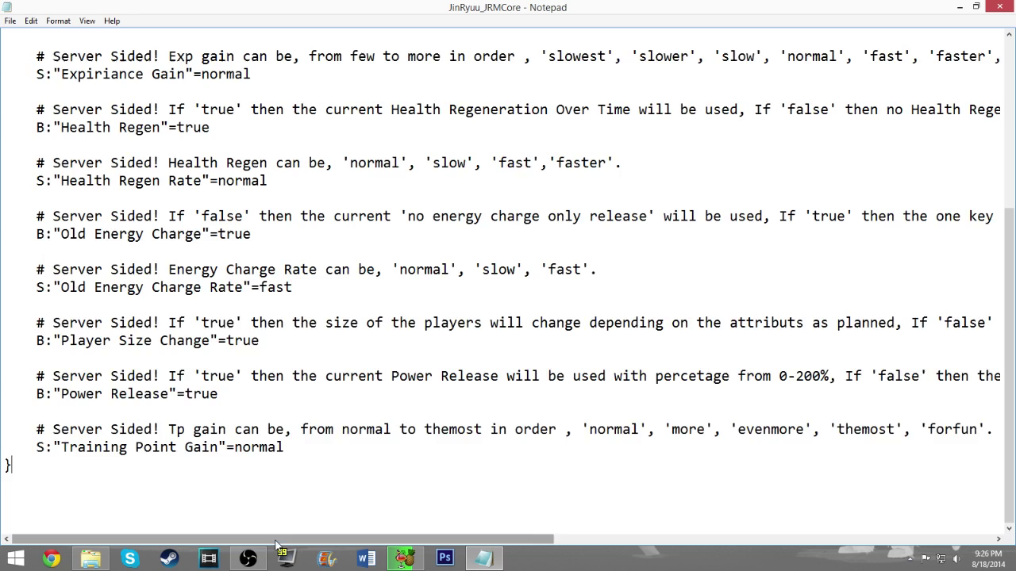
pyautogui.moveTo(278, 540); pyautogui.dragTo(156, 472)
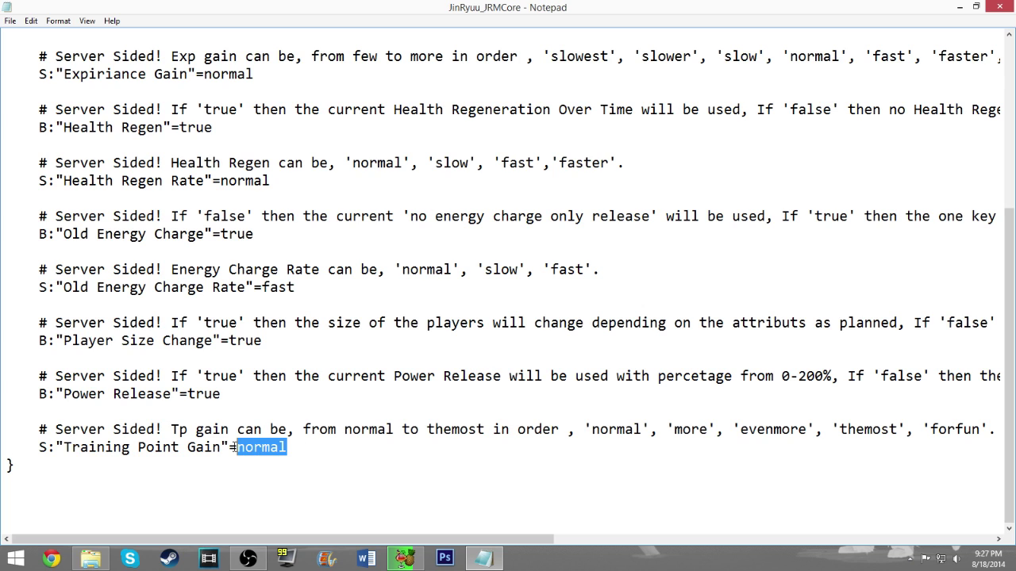
pyautogui.click(292, 448)
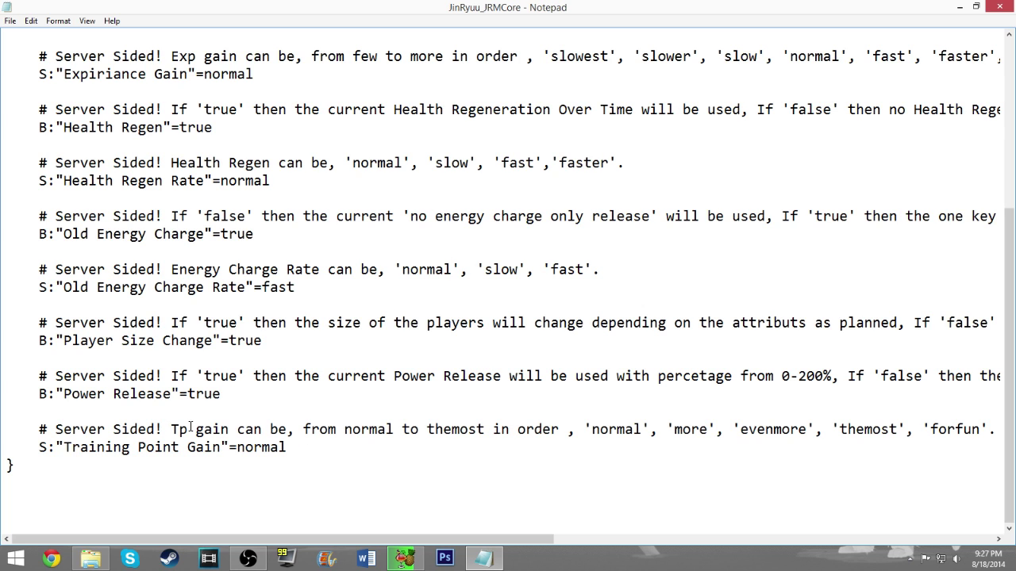
pyautogui.moveTo(306, 451); pyautogui.dragTo(236, 448)
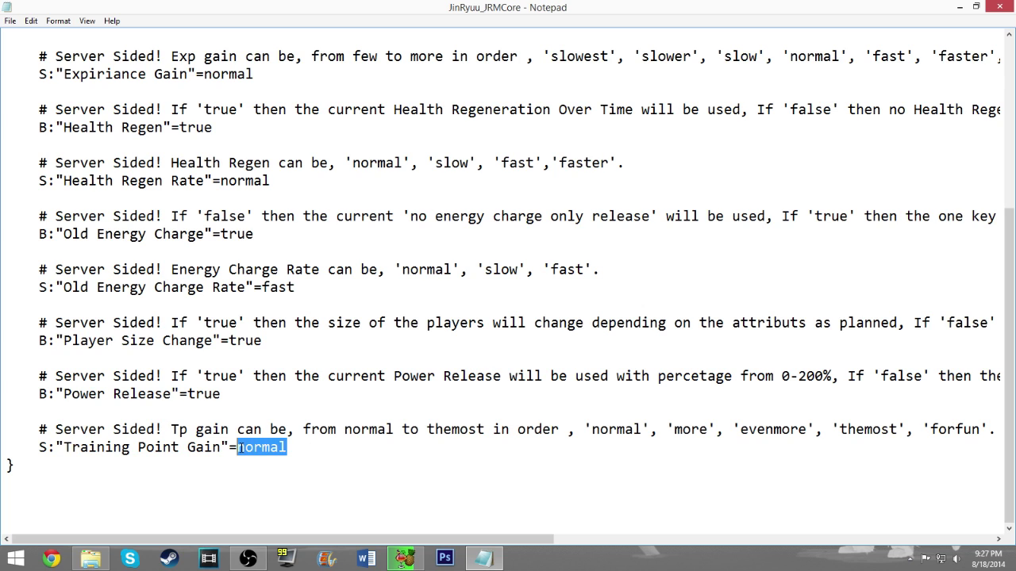
pyautogui.click(306, 451)
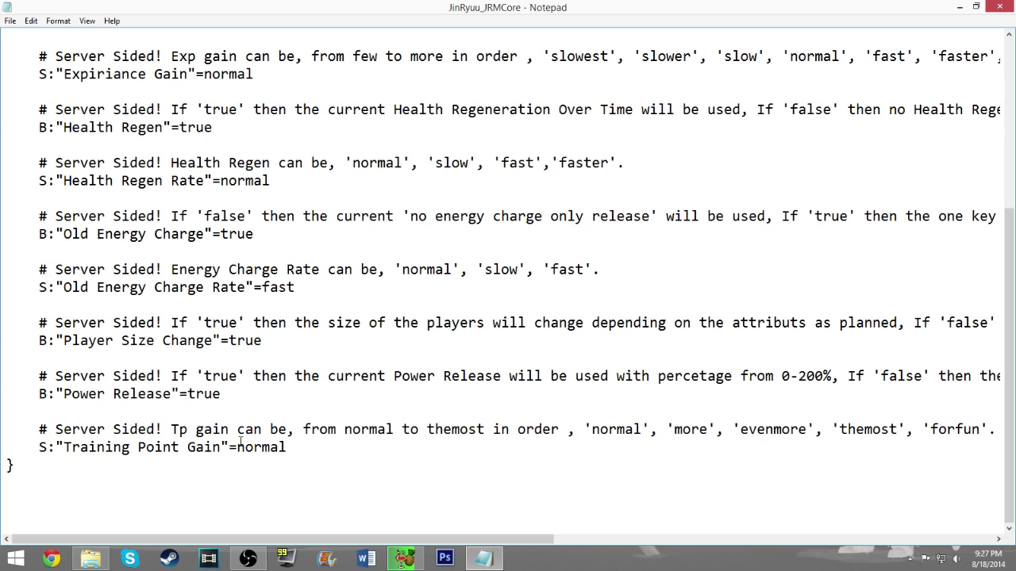
pyautogui.doubleClick(240, 442)
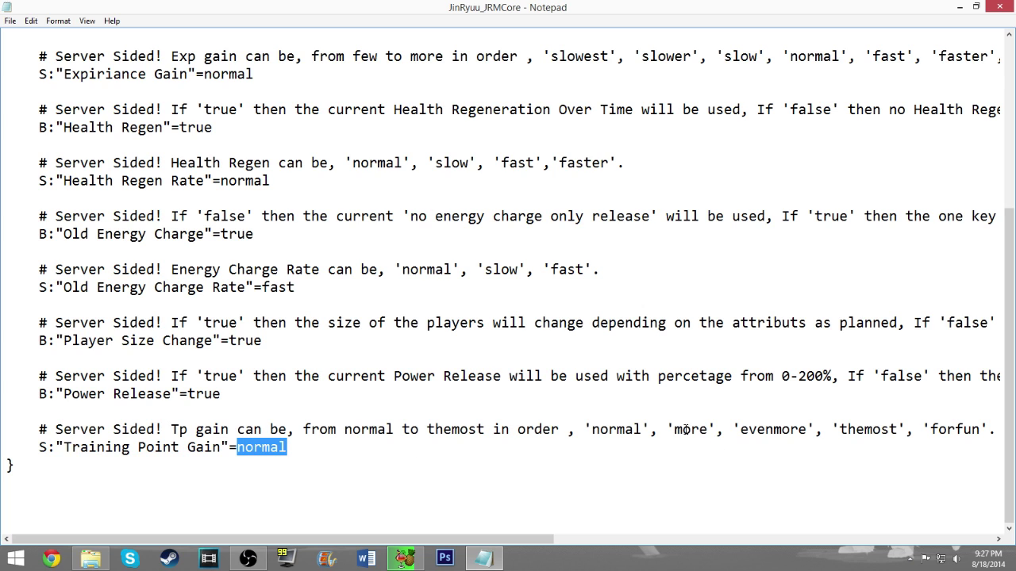
pyautogui.moveTo(674, 430); pyautogui.dragTo(808, 429)
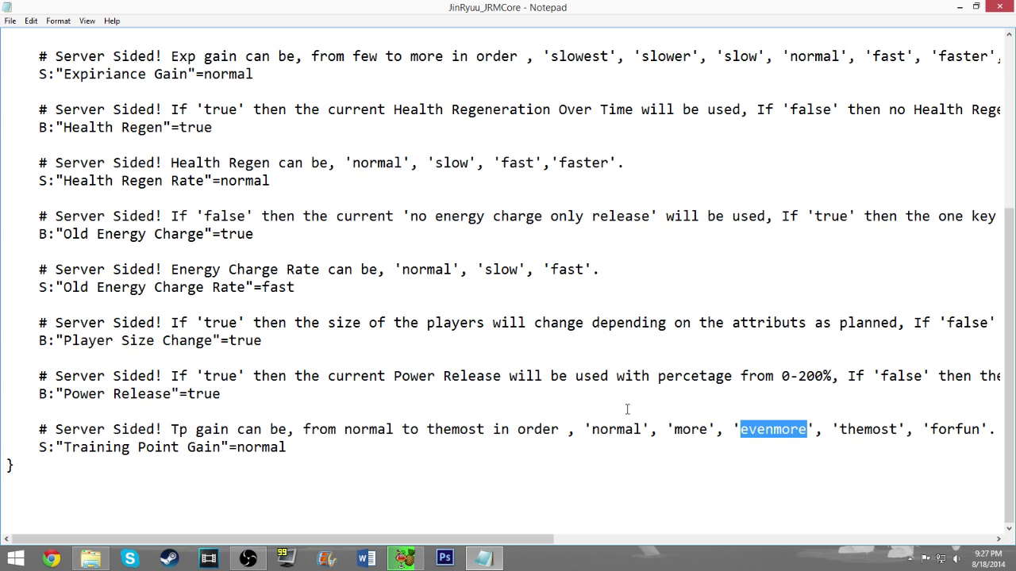
pyautogui.moveTo(838, 429); pyautogui.dragTo(899, 428)
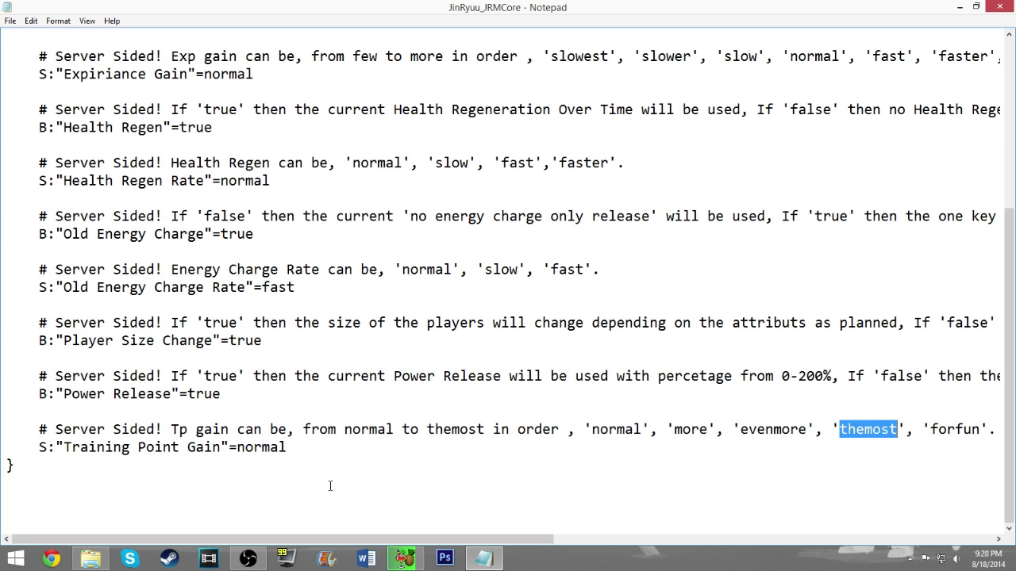
# Step: Examine the Old Energy Charge Rate setting by highlighting its value and the words Energy Charge Rate in its comment
pyautogui.scroll(1, 421, 327)
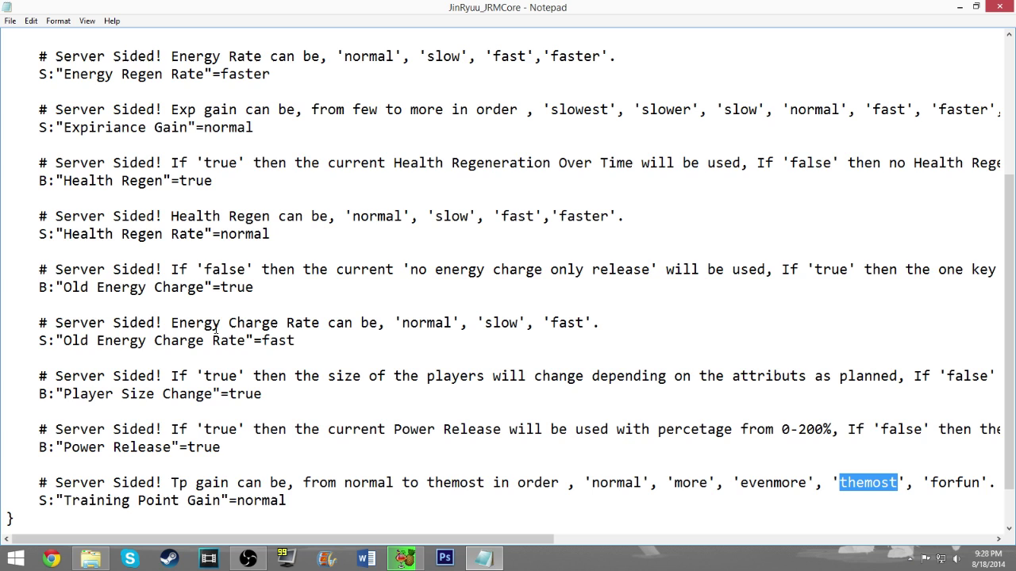
pyautogui.moveTo(172, 323); pyautogui.dragTo(265, 340)
pyautogui.click(325, 341)
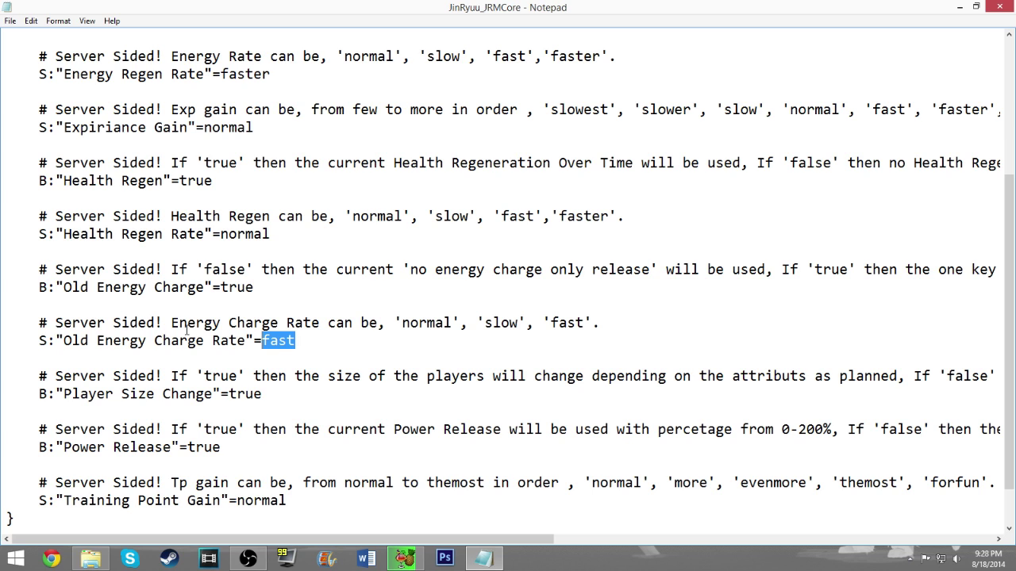
pyautogui.moveTo(171, 323); pyautogui.dragTo(321, 325)
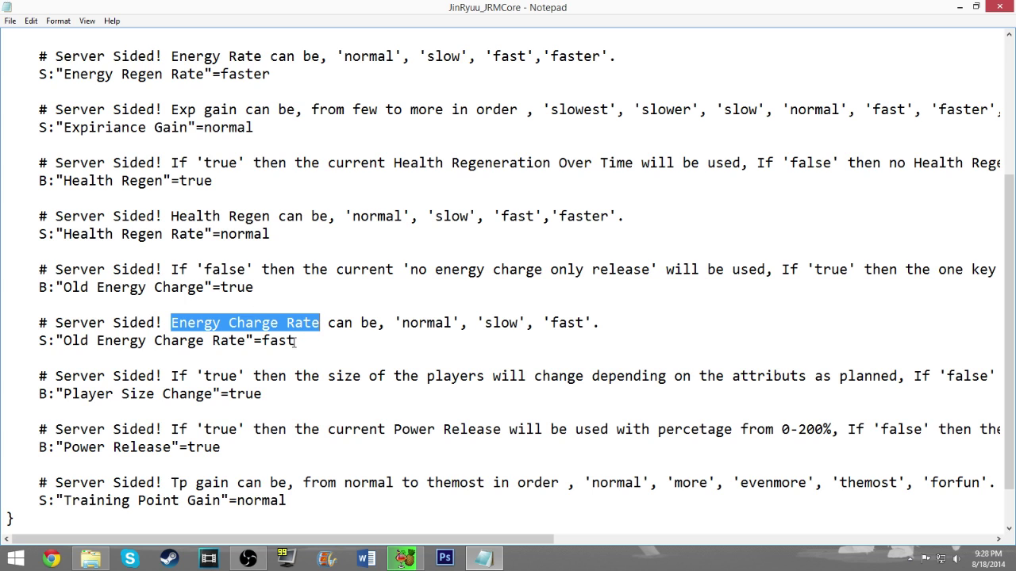
pyautogui.doubleClick(295, 340)
pyautogui.click(308, 341)
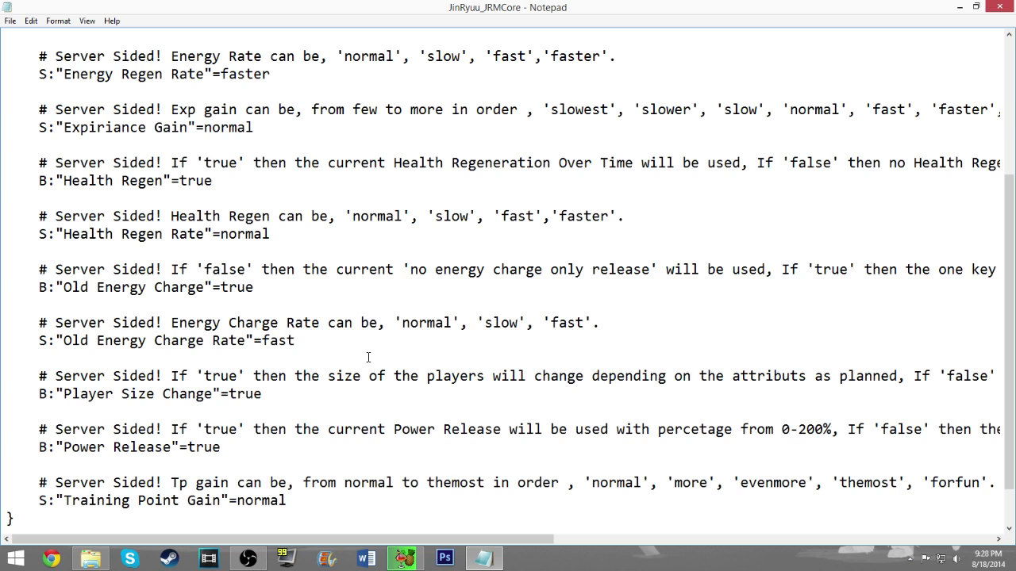
# Step: Examine the Player Size Change setting by highlighting its comment about the size of the players and its assigned value
pyautogui.click(298, 394)
pyautogui.moveTo(270, 376); pyautogui.dragTo(492, 376)
pyautogui.click(524, 377)
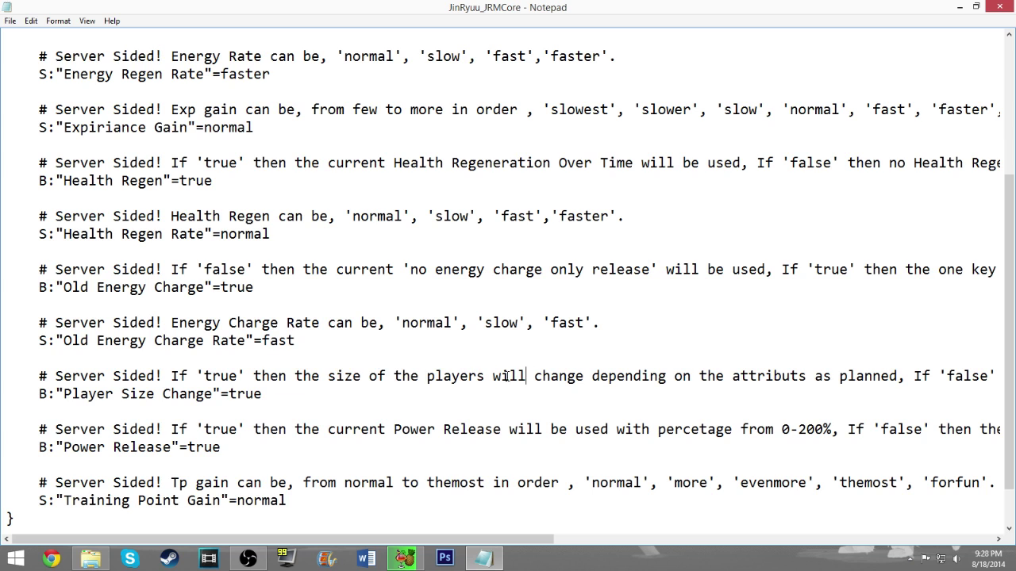
pyautogui.click(248, 377)
pyautogui.hotkey('shift', 'Home')
pyautogui.keyDown('shift'); pyautogui.click(533, 374); pyautogui.keyUp('shift')
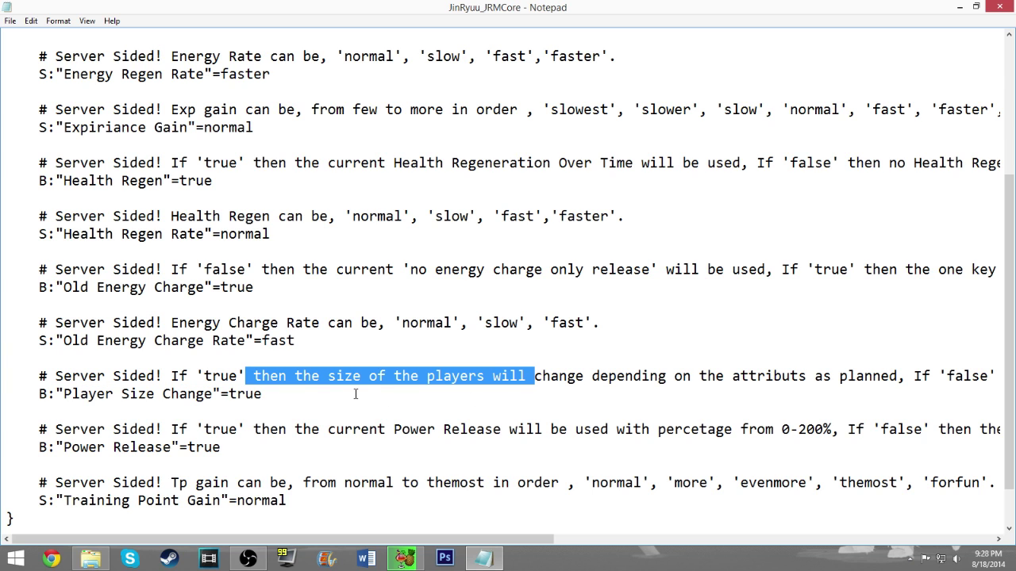
pyautogui.click(272, 391)
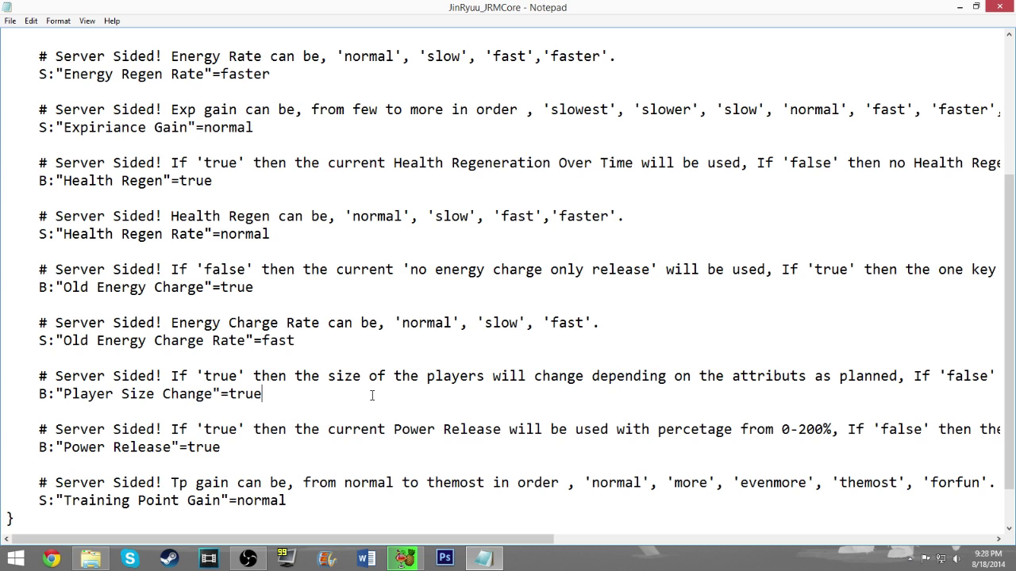
pyautogui.doubleClick(281, 399)
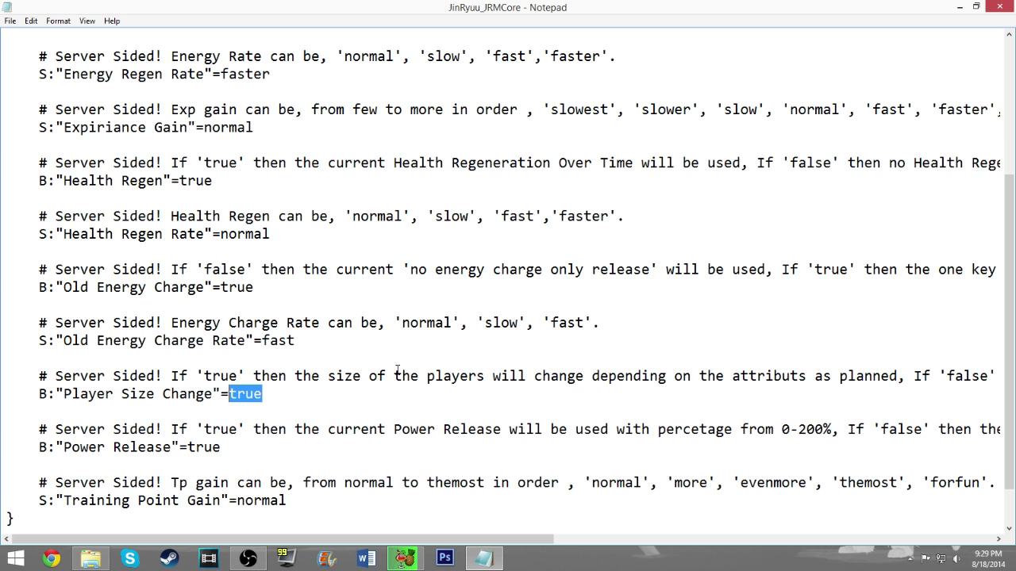
# Step: Review the general settings from the beginning to the end of the file, highlighting the Expiriance Gain comment and the Training Point Gain value
pyautogui.scroll(1, 318, 342)
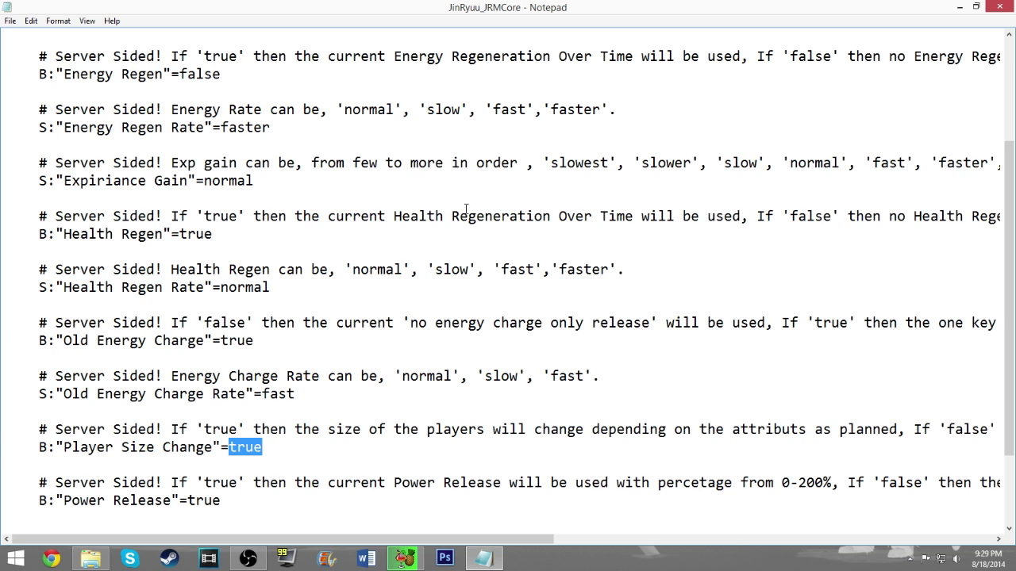
pyautogui.scroll(1, 335, 261)
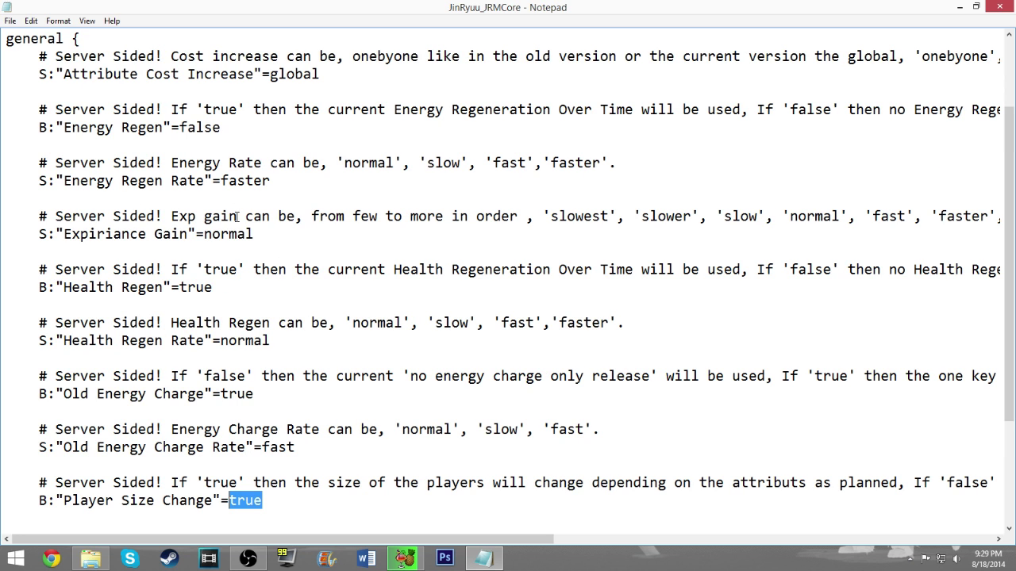
pyautogui.moveTo(166, 210); pyautogui.dragTo(424, 237)
pyautogui.click(279, 216)
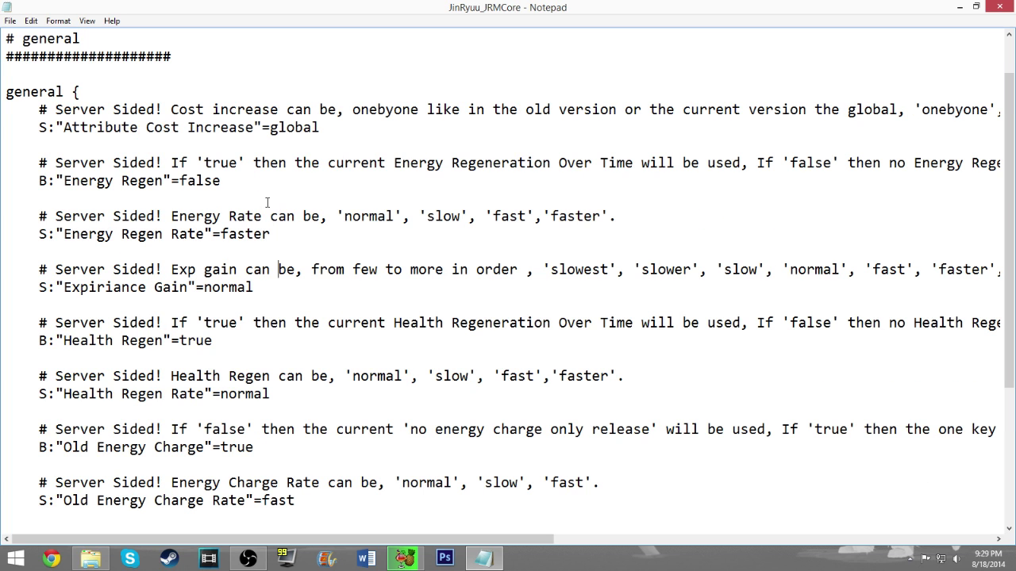
pyautogui.scroll(1, 258, 204)
pyautogui.scroll(-2, 281, 357)
pyautogui.scroll(-2, 280, 356)
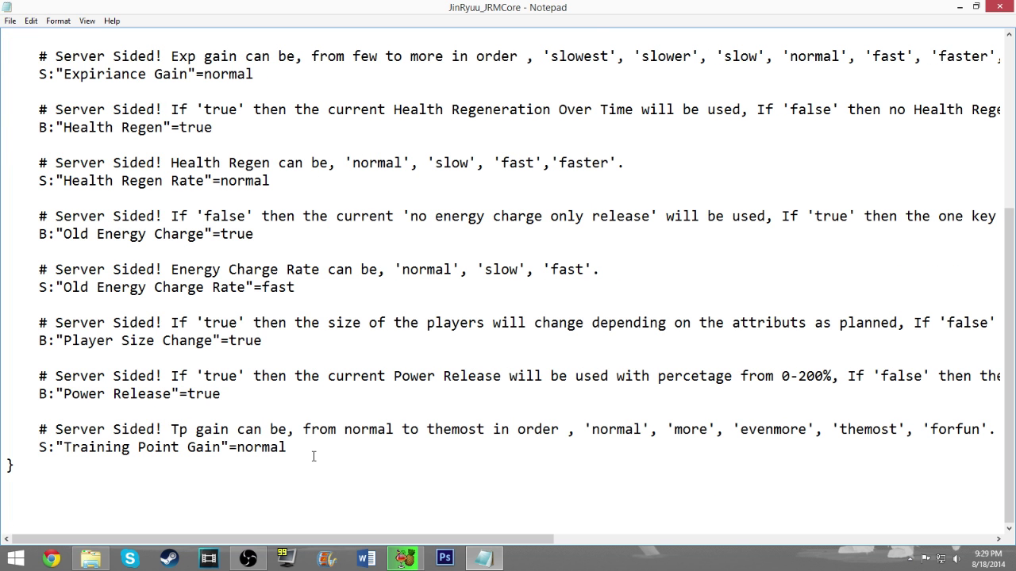
pyautogui.moveTo(314, 449); pyautogui.dragTo(195, 444)
pyautogui.click(352, 463)
# Step: Review the Old Energy Charge entry by highlighting its value and its comment line, leaving the text unedited
pyautogui.moveTo(270, 234); pyautogui.dragTo(223, 238)
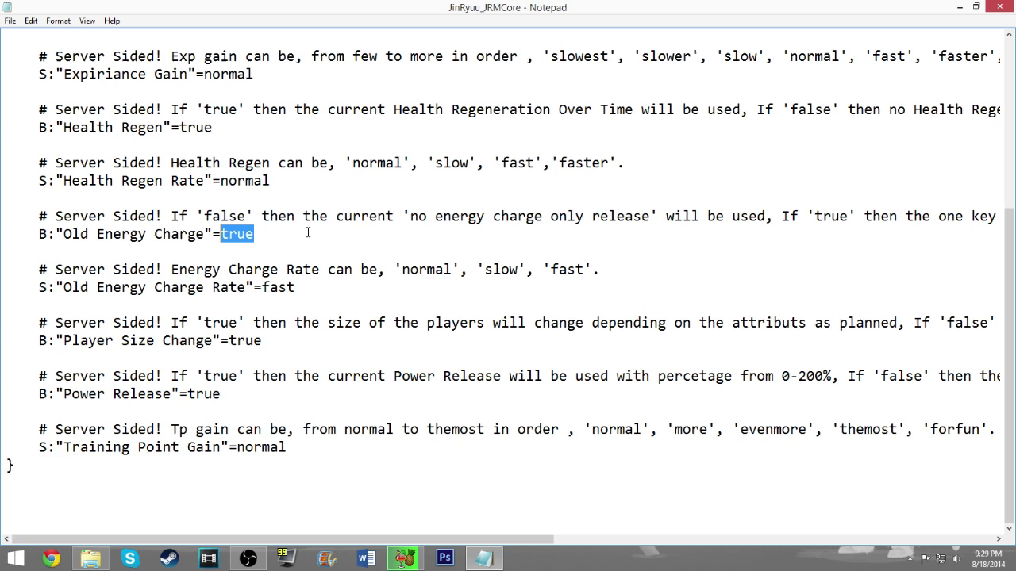
pyautogui.click(291, 234)
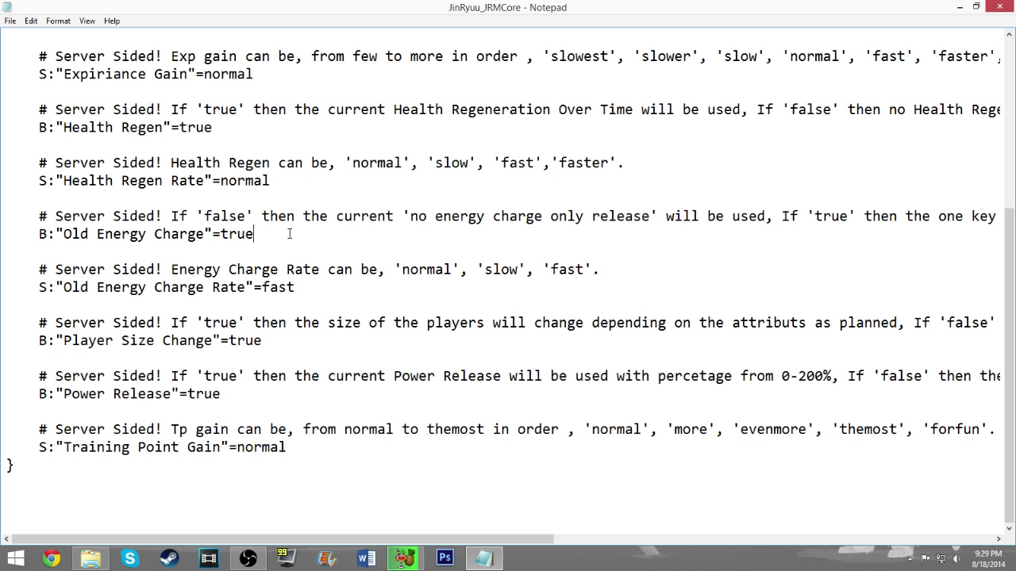
pyautogui.moveTo(267, 234); pyautogui.dragTo(222, 241)
pyautogui.click(265, 241)
pyautogui.moveTo(284, 234); pyautogui.dragTo(36, 219)
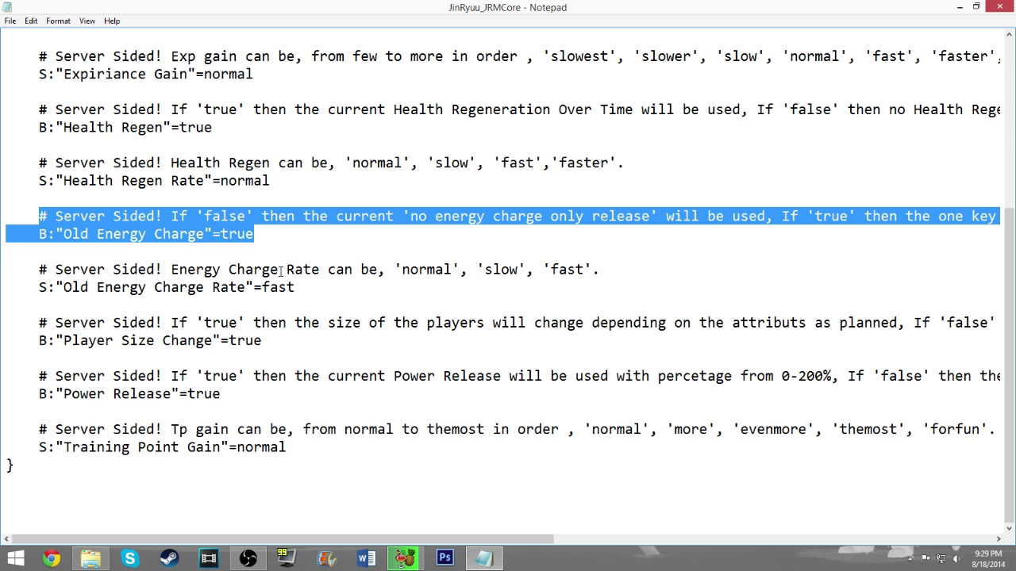
pyautogui.scroll(1, 661, 339)
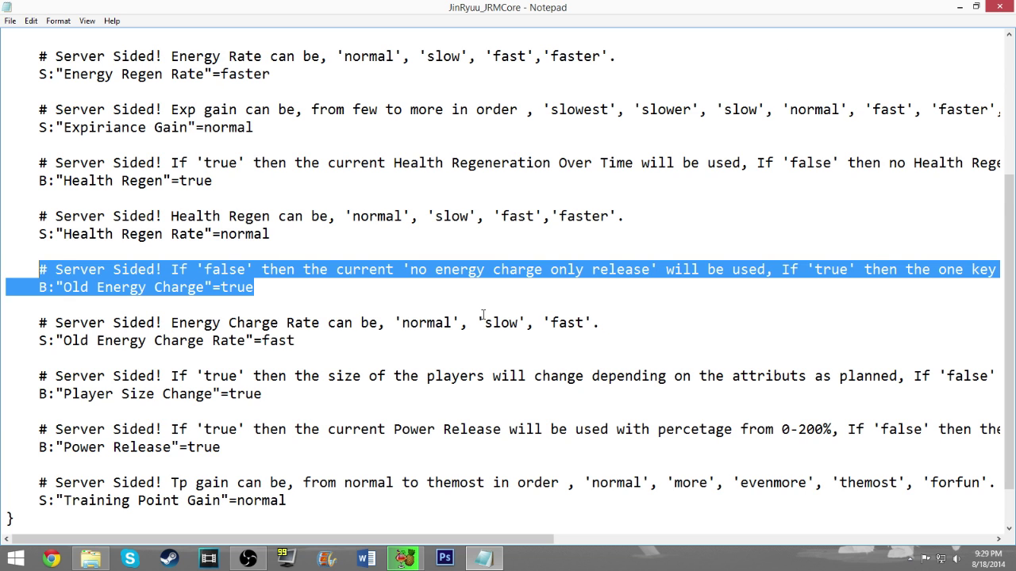
pyautogui.scroll(-1, 330, 226)
pyautogui.click(285, 231)
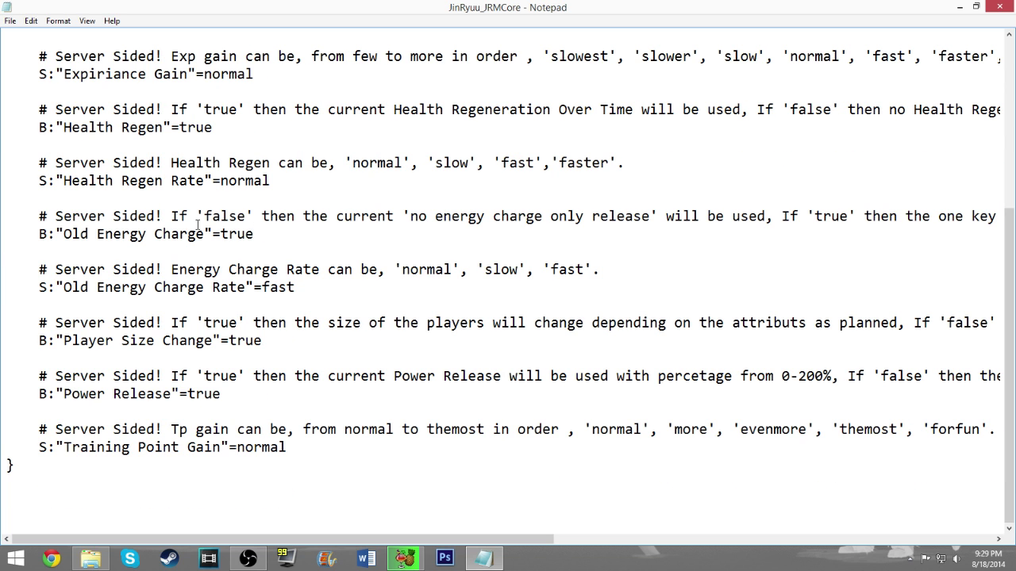
# Step: Save the JinRyuu_JRMCore configuration file, close it, and close the config folder to return to the desktop
pyautogui.click(10, 21)
pyautogui.click(28, 63)
pyautogui.click(996, 12)
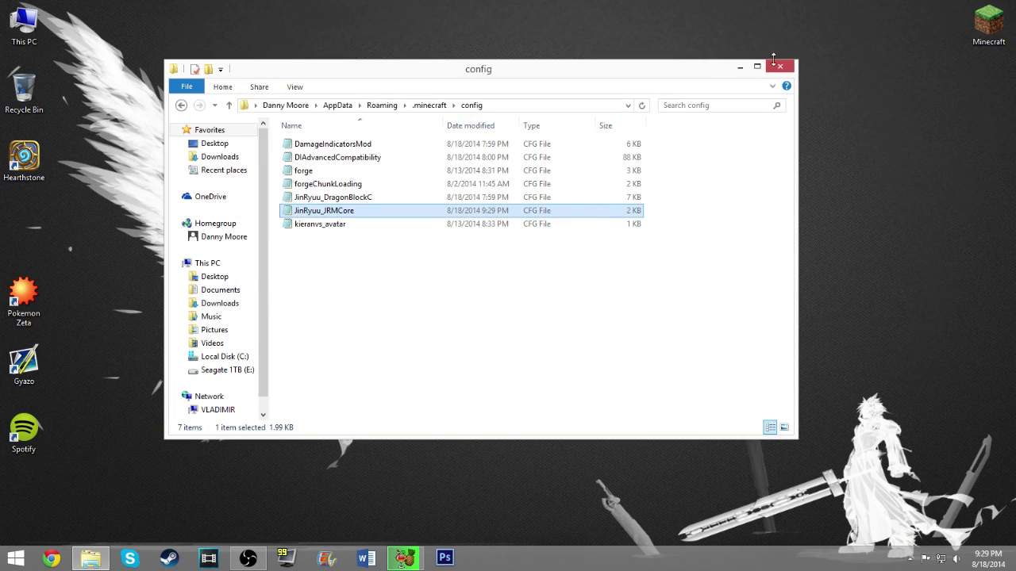
pyautogui.press('super+d')
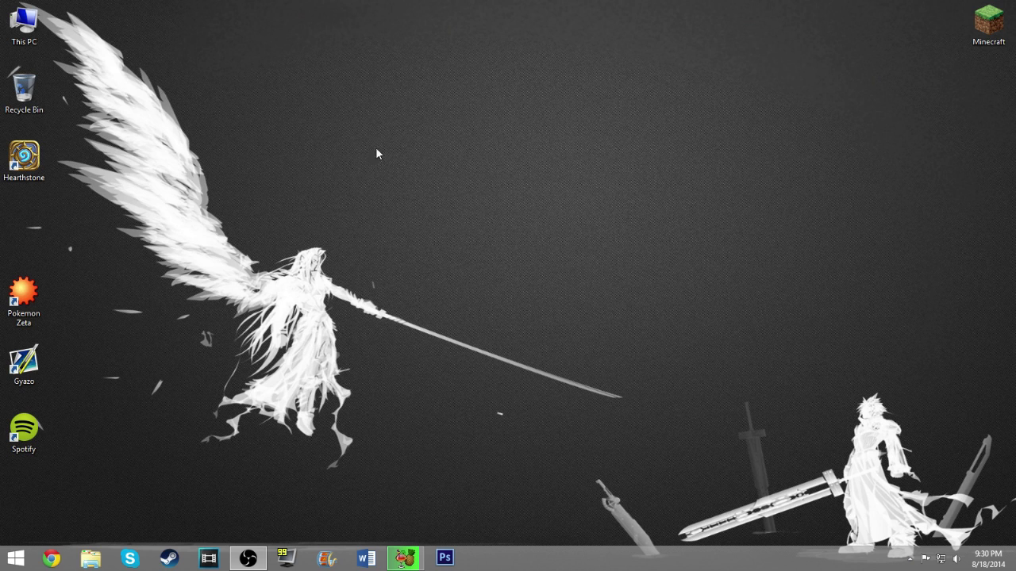
pyautogui.moveTo(332, 104); pyautogui.dragTo(699, 457)
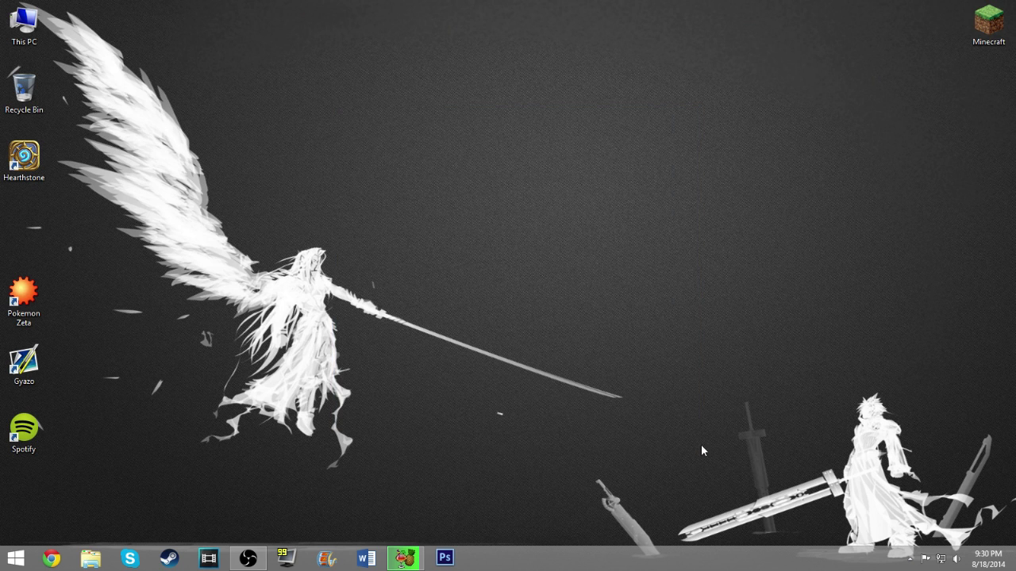
pyautogui.moveTo(221, 56); pyautogui.dragTo(736, 476)
pyautogui.moveTo(194, 44); pyautogui.dragTo(834, 480)
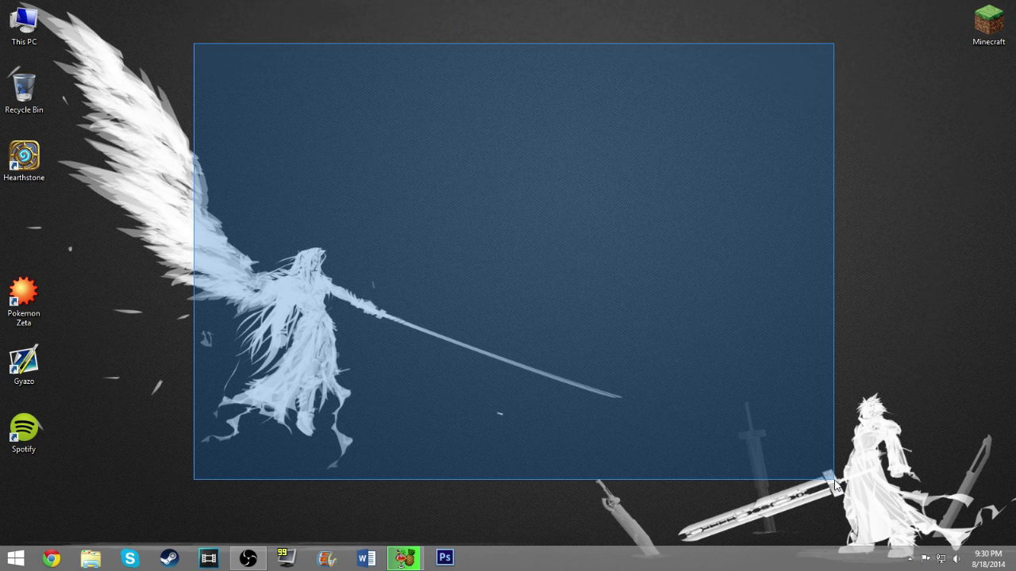
pyautogui.moveTo(835, 482); pyautogui.dragTo(836, 496)
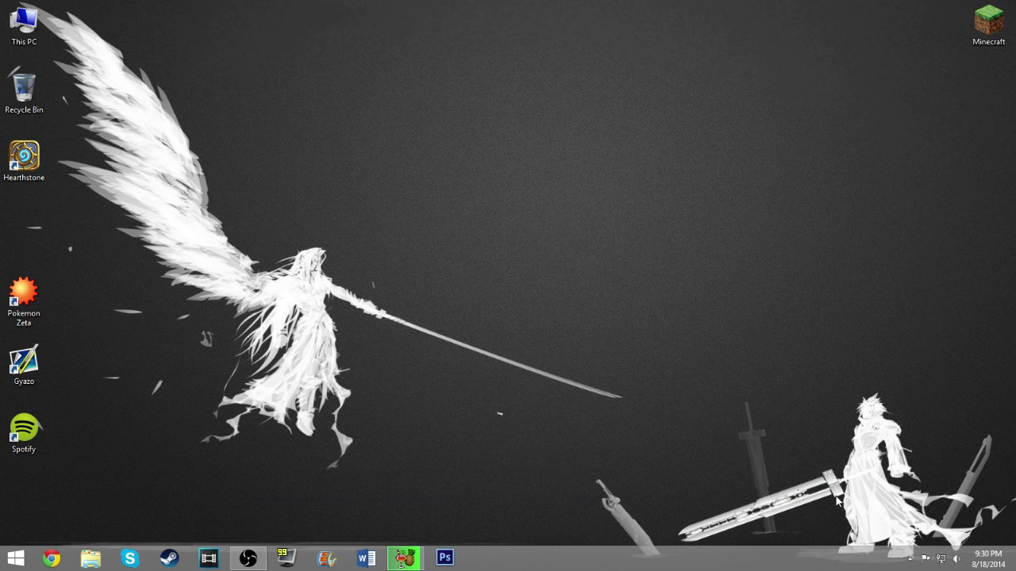